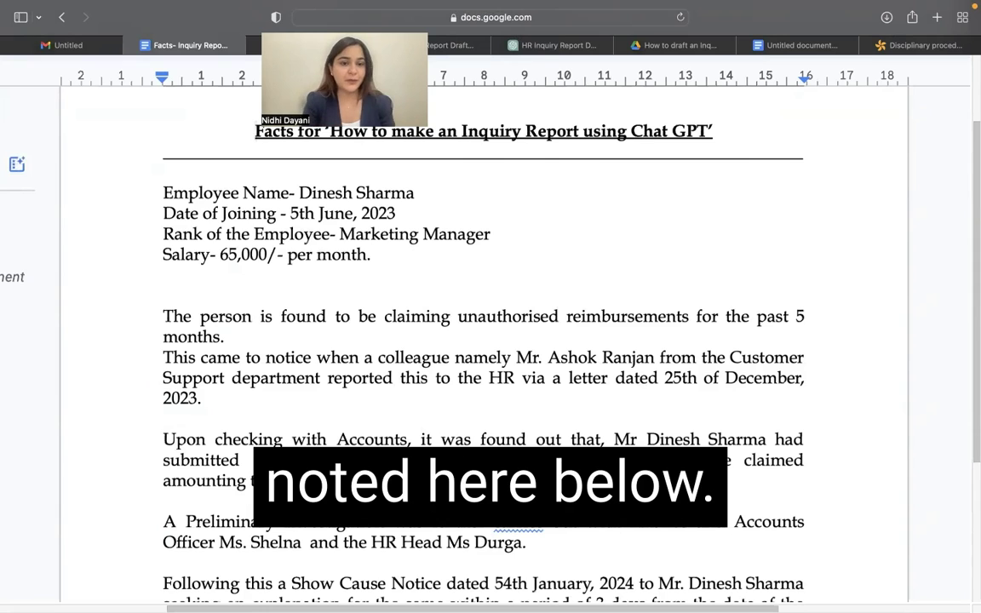
Highlight the employee details, reimbursement, reporting, Accounts and Preliminary Investigation paragraphs.
drag(162, 192, 420, 269)
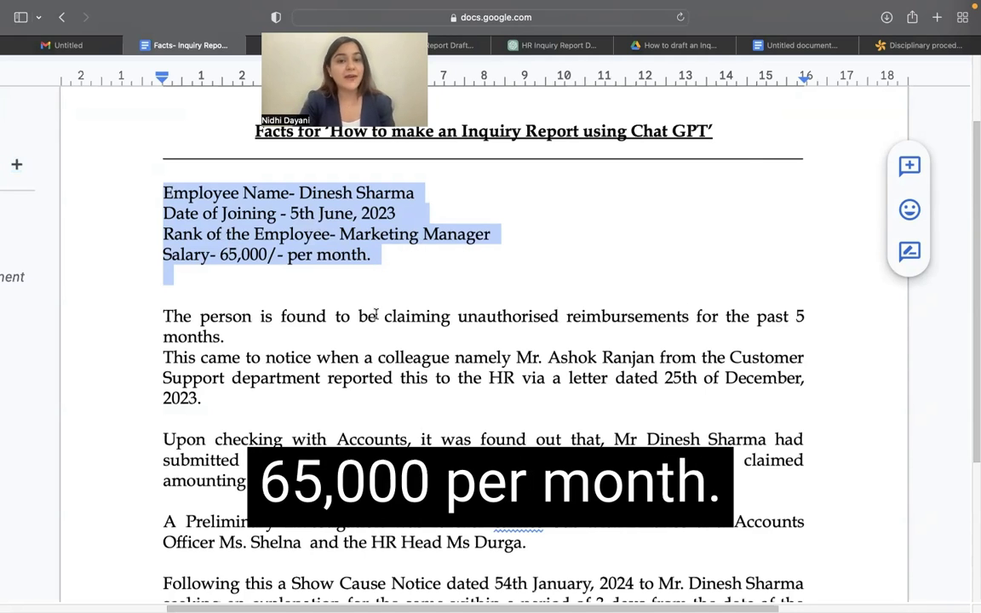
scroll(374, 320, down, 2)
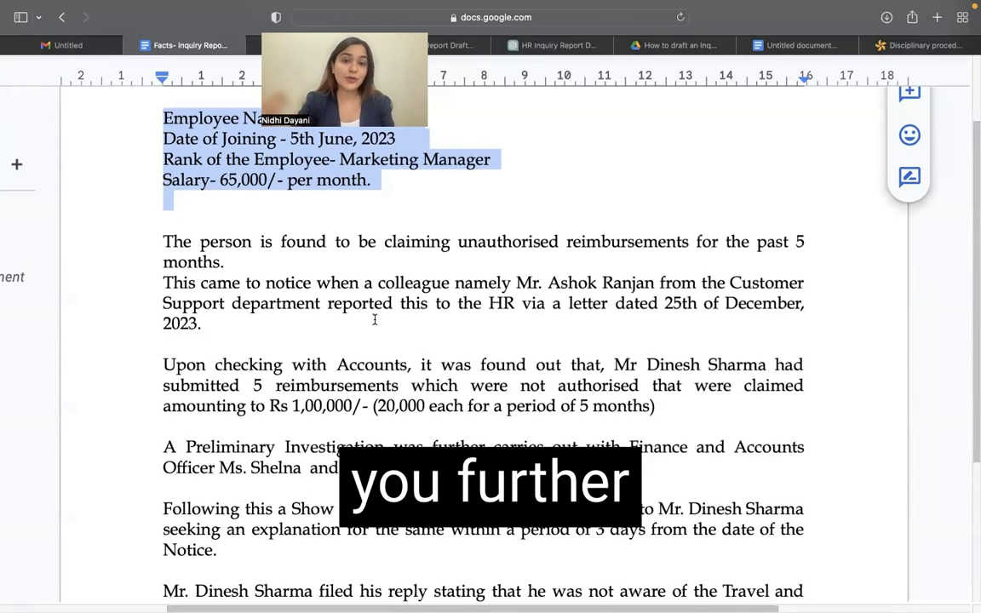
scroll(374, 319, down, 1)
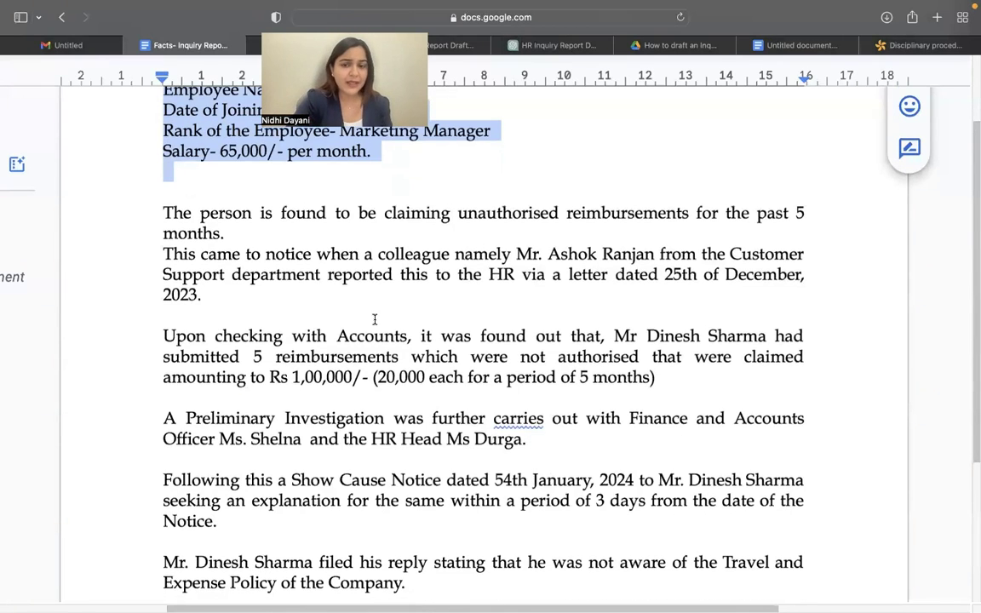
drag(152, 206, 261, 227)
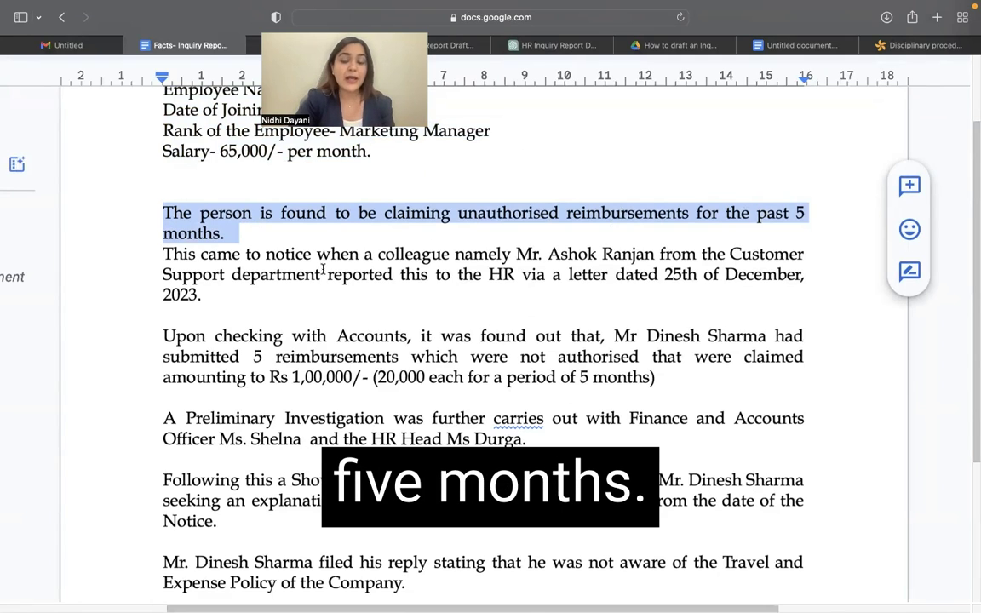
scroll(322, 269, down, 2)
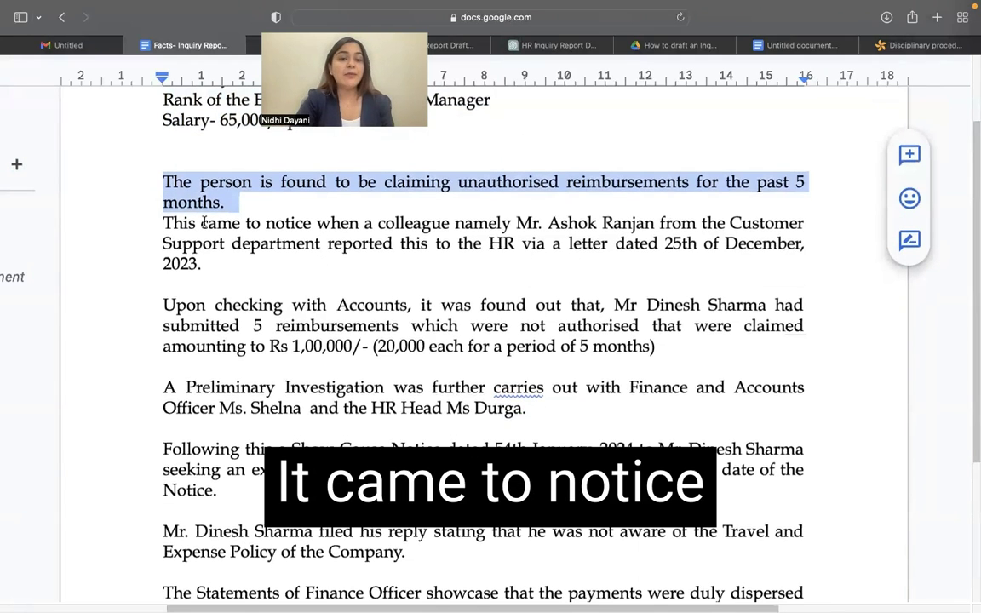
drag(163, 223, 258, 264)
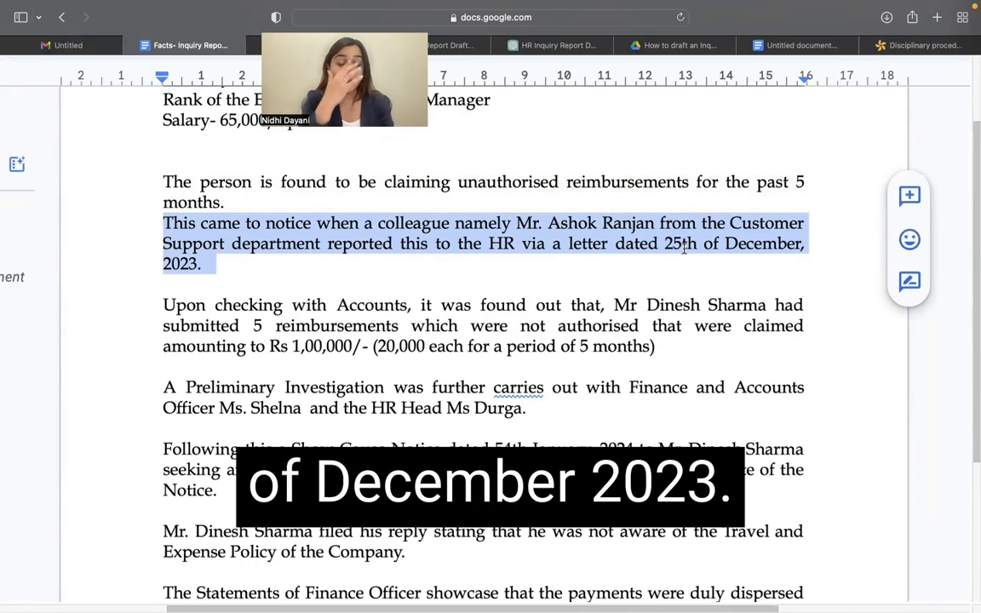
scroll(683, 248, down, 3)
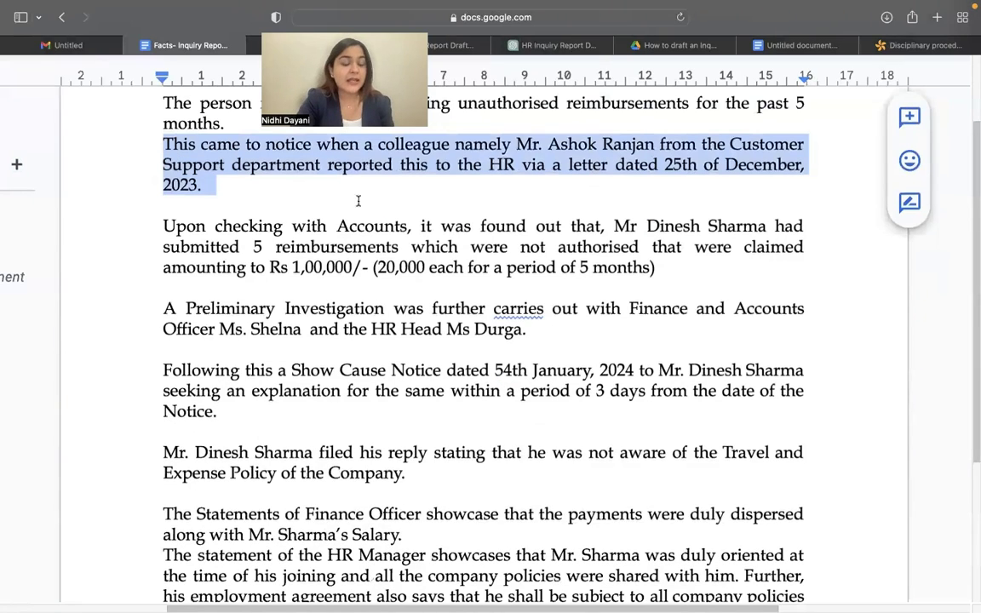
triple_click(165, 226)
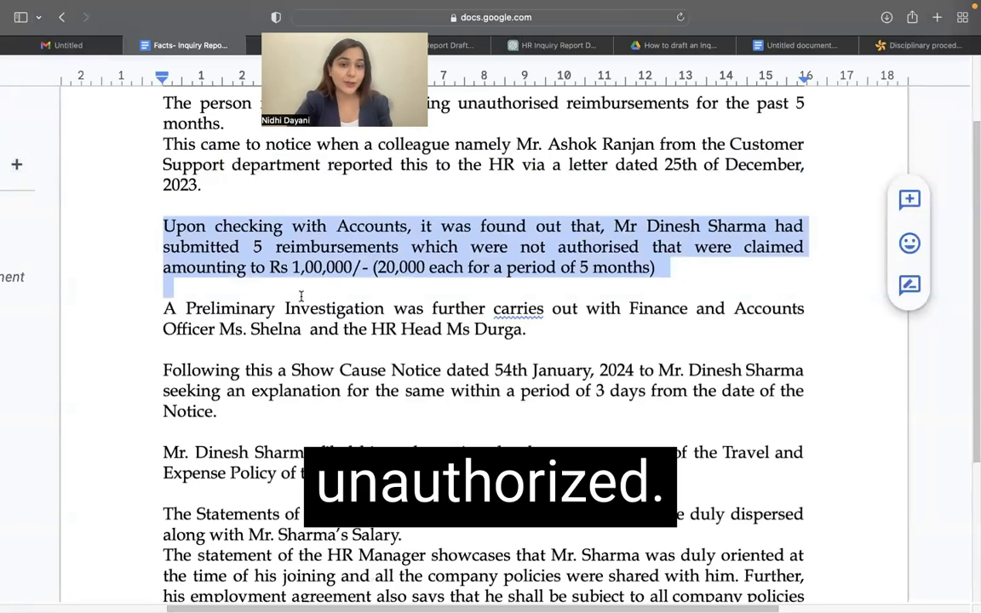
scroll(301, 295, down, 2)
drag(166, 247, 513, 280)
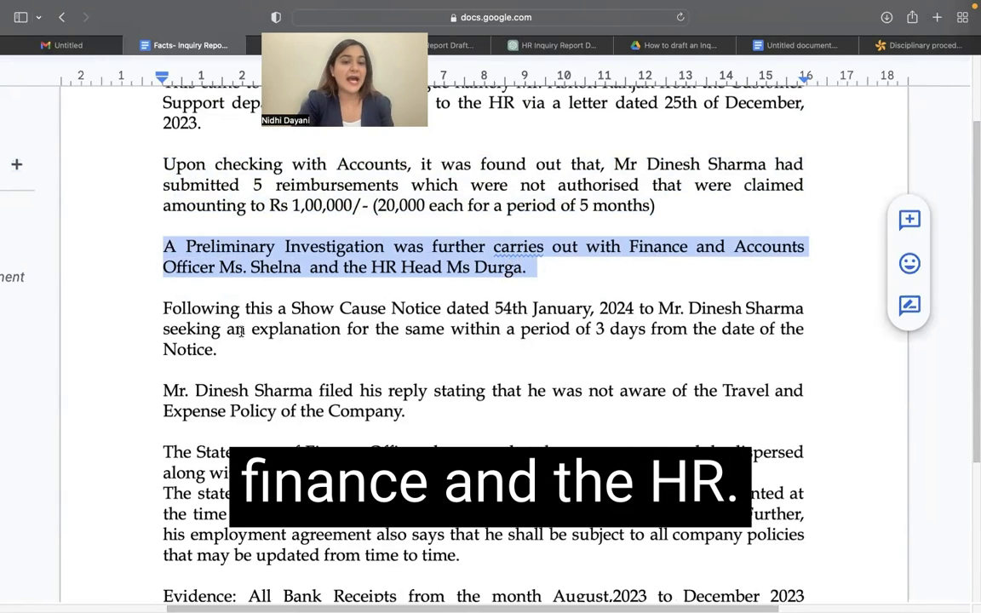
Correct the Show Cause Notice date from '54th' to '4th January, 2024'.
scroll(384, 281, down, 1)
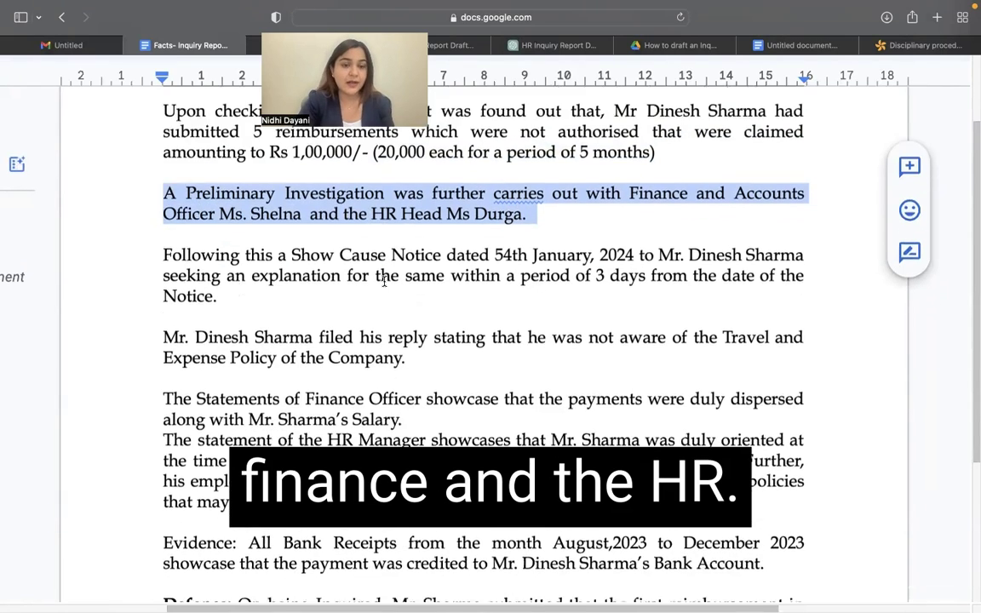
click(502, 252)
key(BackSpace)
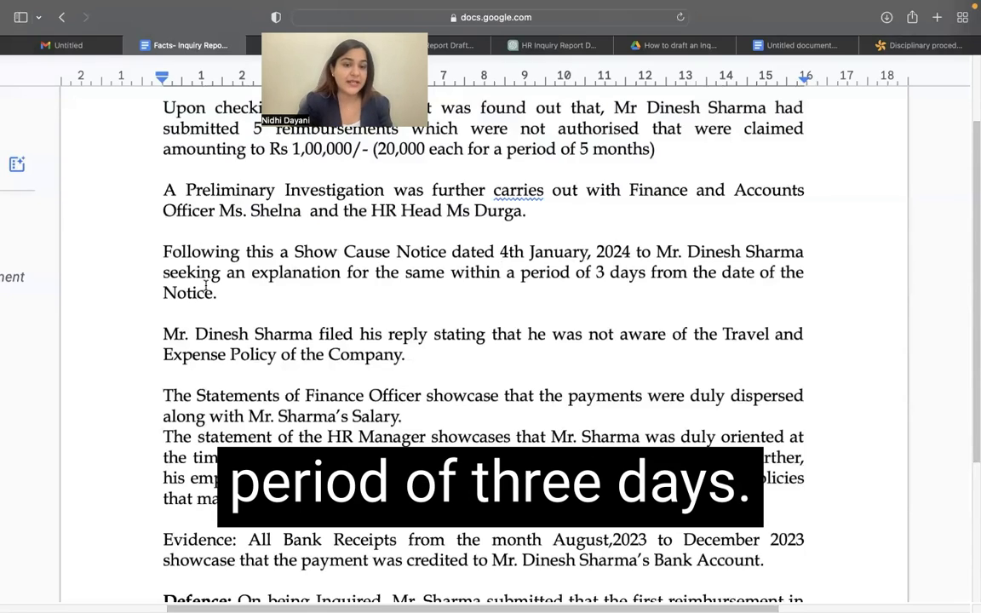
Highlight the Finance Officer's statement and the bank receipts evidence.
scroll(144, 275, down, 2)
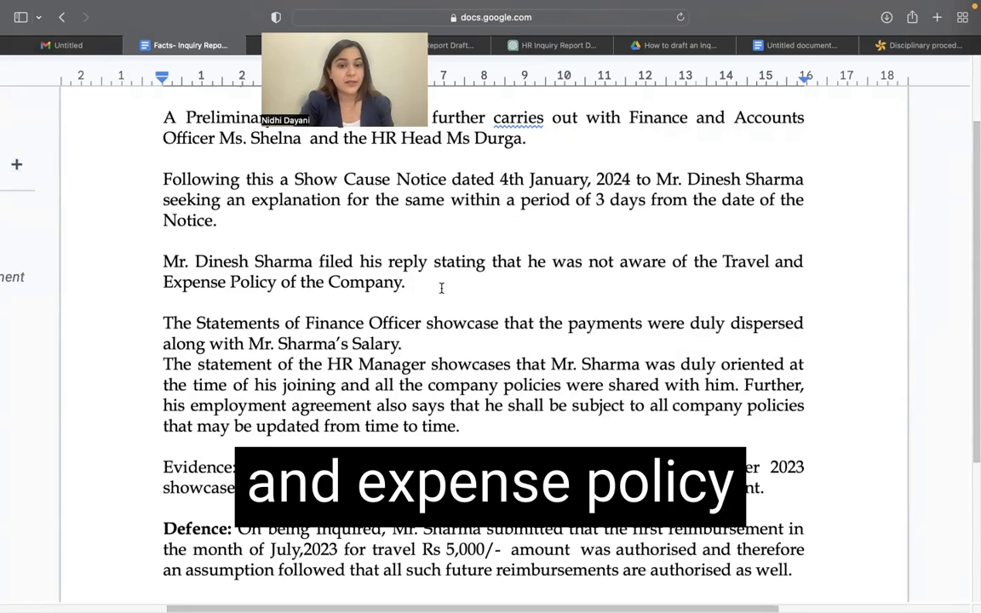
scroll(430, 285, down, 3)
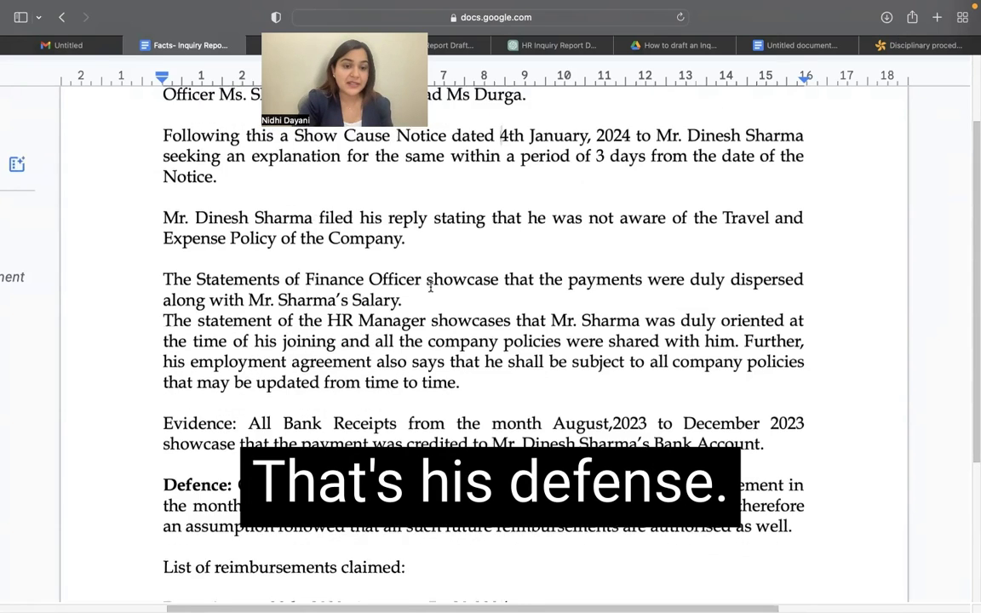
drag(162, 249, 412, 275)
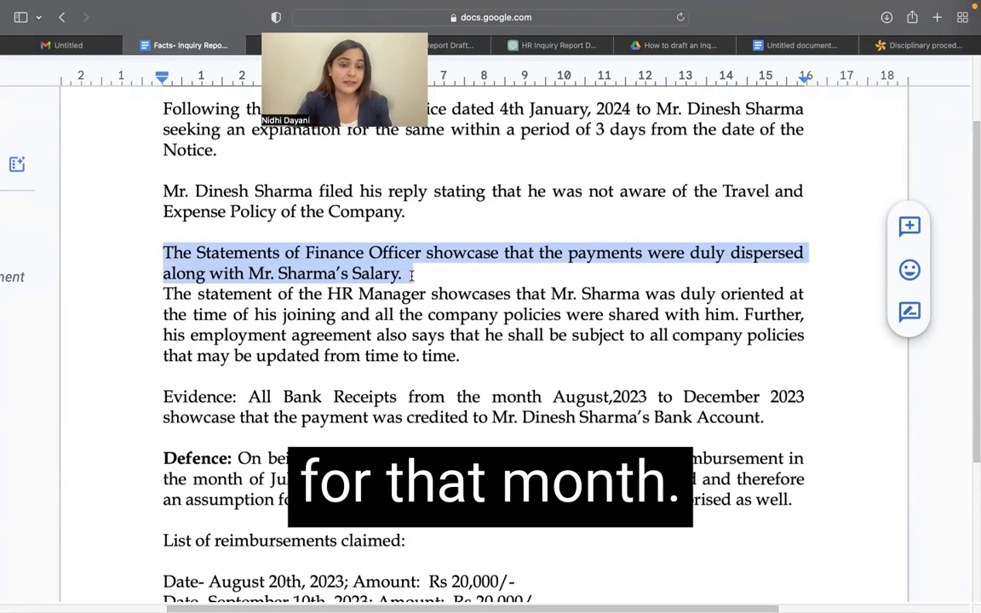
scroll(411, 275, down, 1)
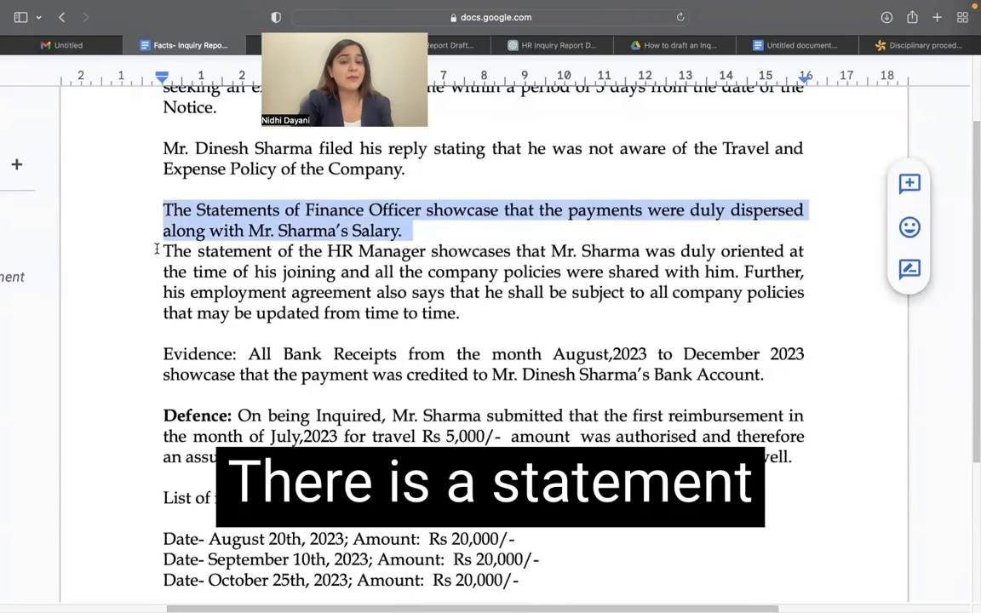
drag(161, 251, 464, 313)
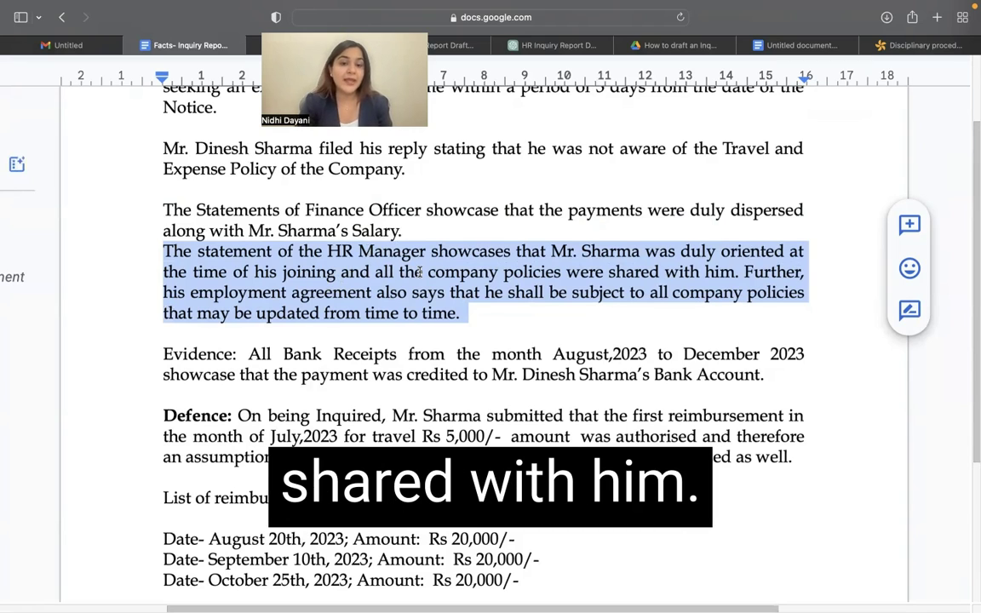
scroll(426, 282, down, 1)
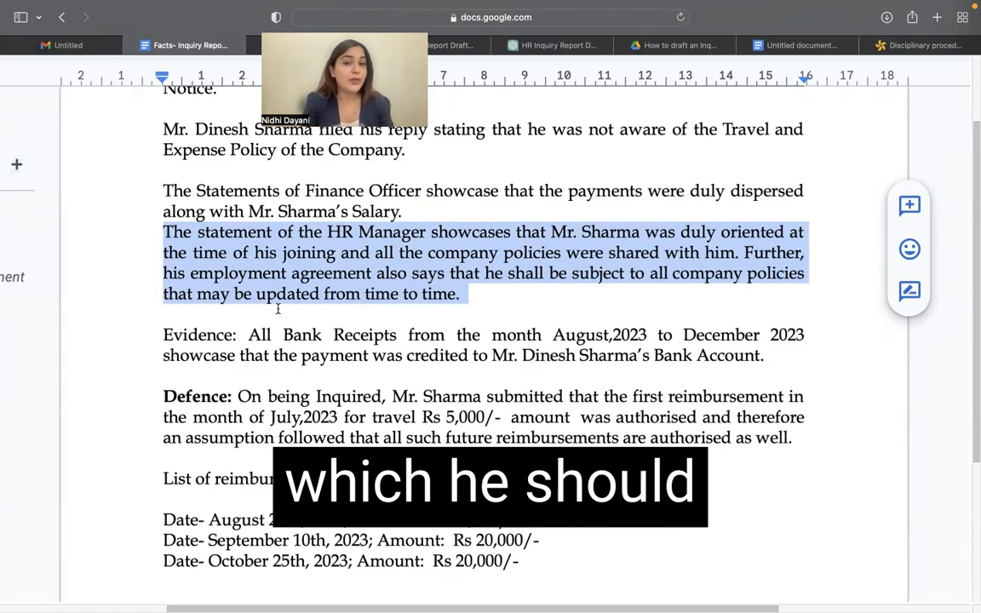
scroll(276, 304, down, 1)
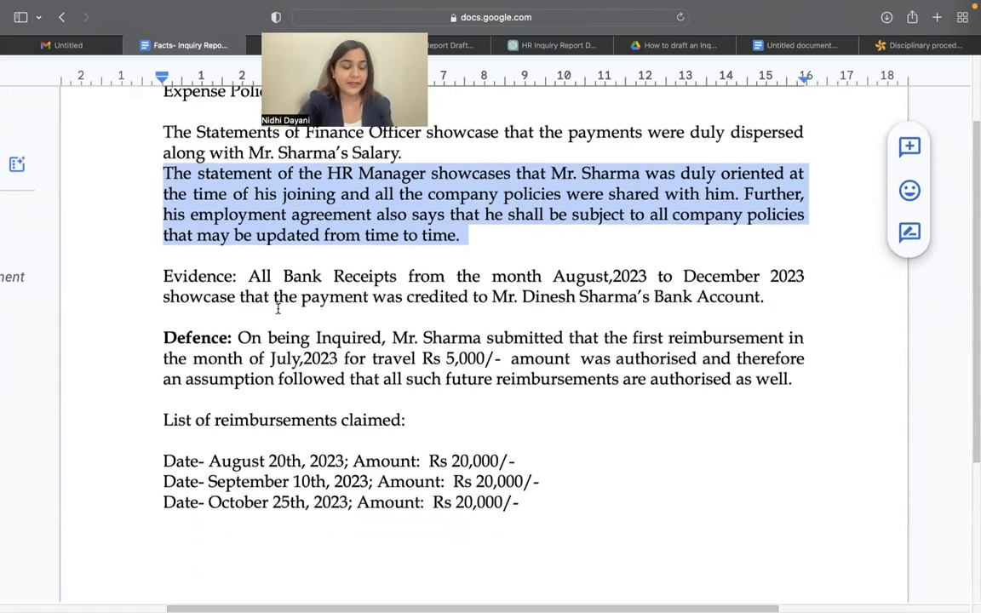
drag(248, 279, 787, 298)
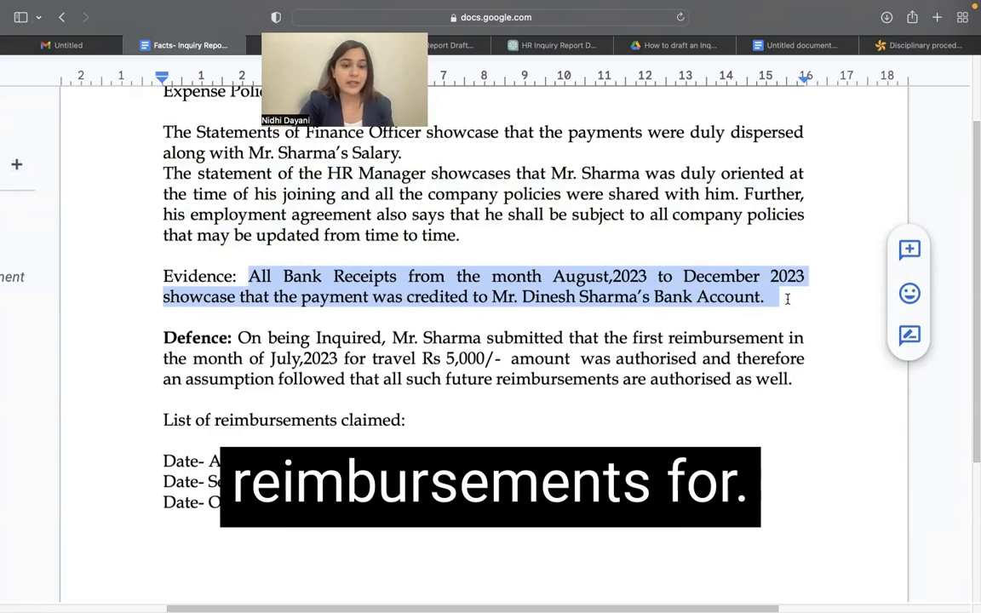
scroll(787, 298, down, 3)
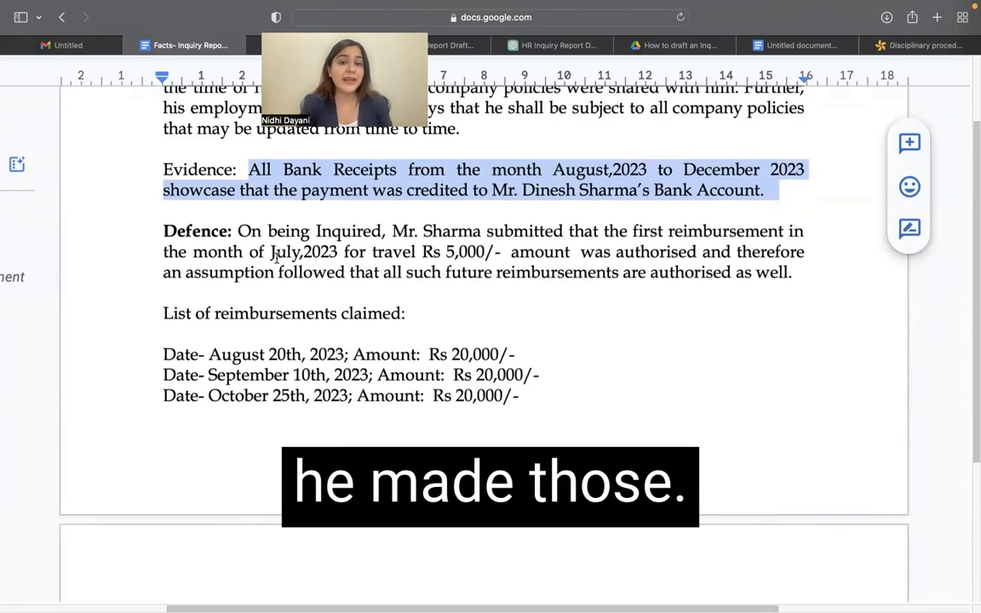
Highlight the next paragraphs of the facts document while reviewing them.
scroll(275, 257, down, 3)
drag(163, 166, 405, 165)
drag(162, 206, 340, 511)
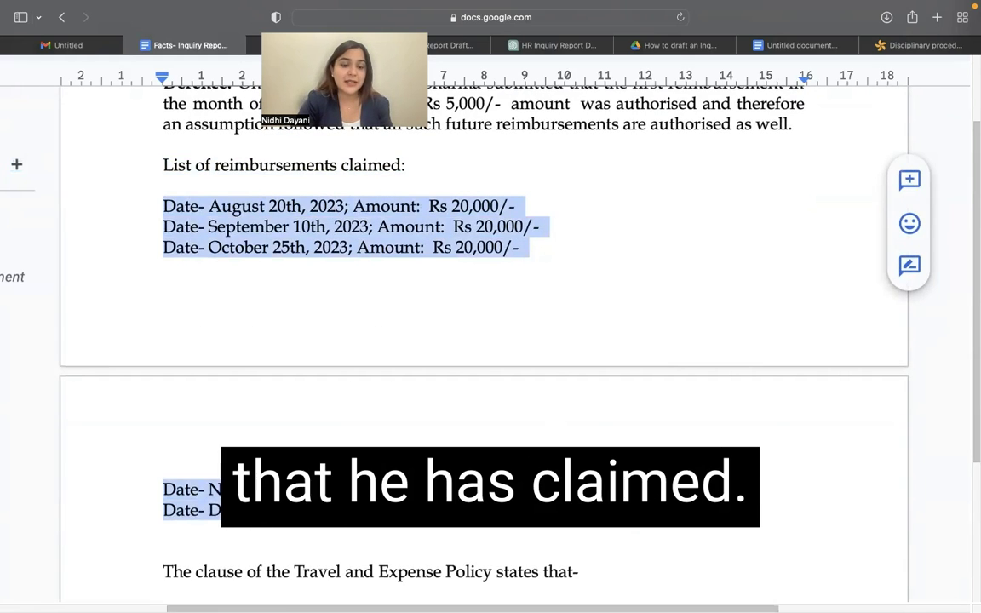
scroll(484, 340, down, 5)
scroll(132, 267, down, 4)
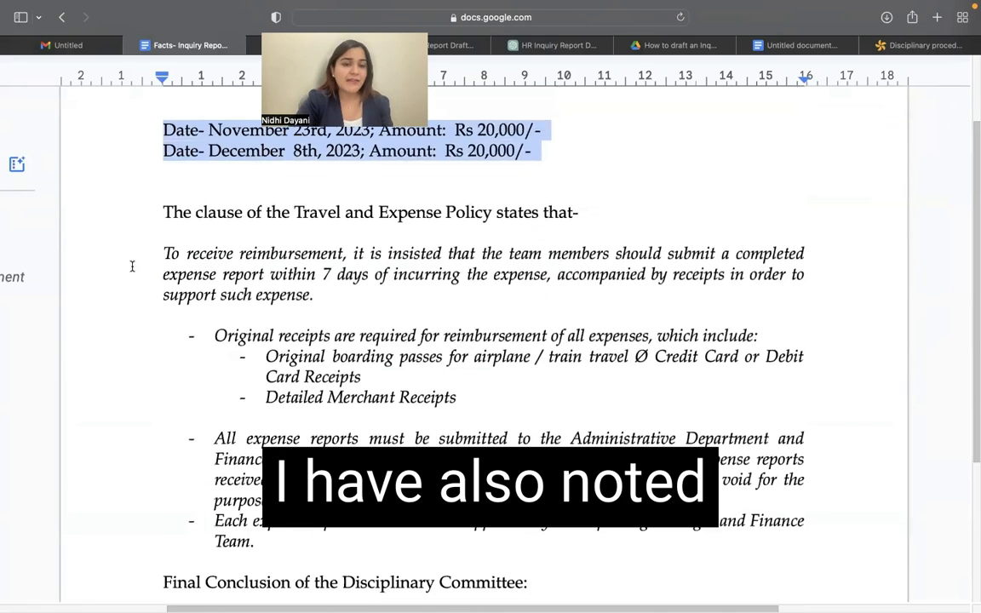
drag(158, 220, 567, 228)
scroll(568, 233, down, 2)
scroll(569, 232, down, 1)
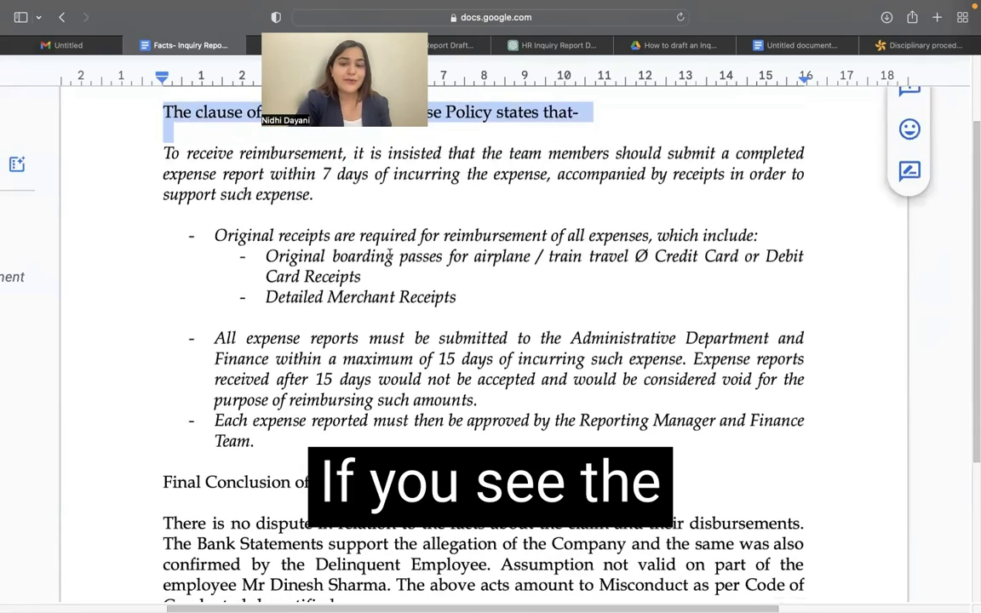
Highlight the manager-and-finance approval rule and the committee's final conclusion paragraph.
drag(213, 420, 339, 443)
scroll(338, 443, down, 2)
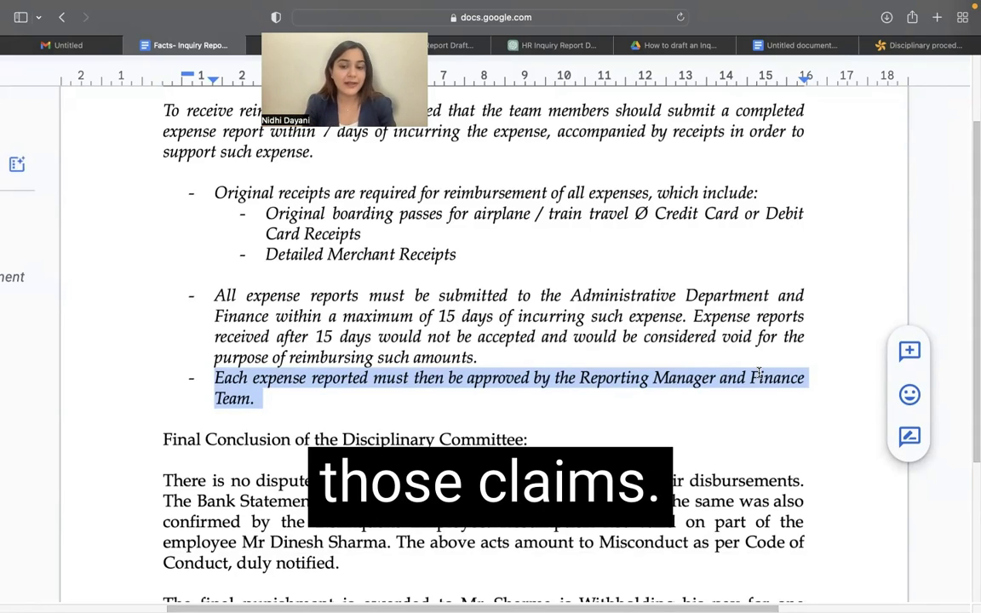
scroll(759, 374, down, 3)
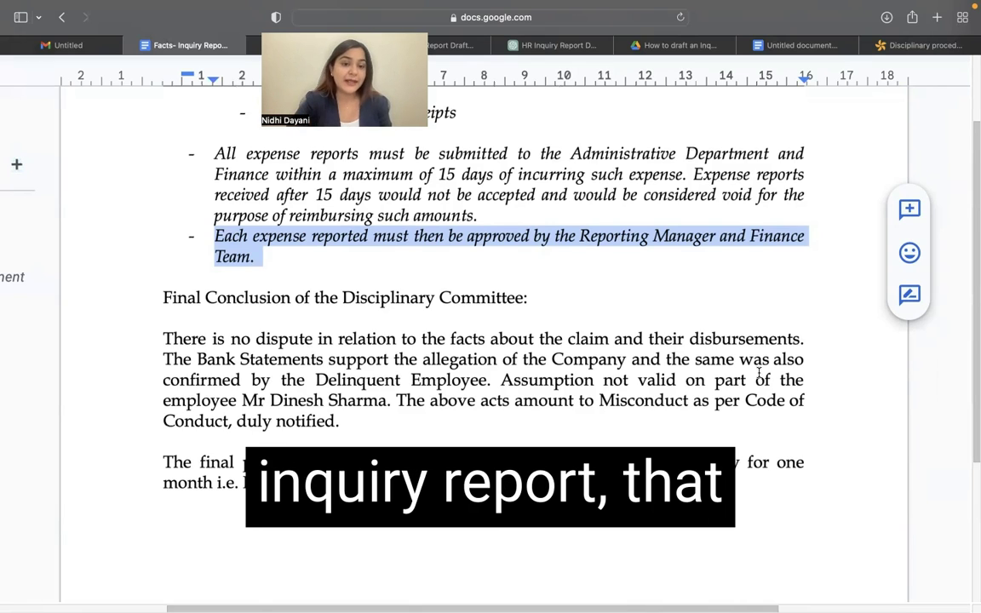
drag(163, 339, 352, 419)
scroll(596, 340, down, 1)
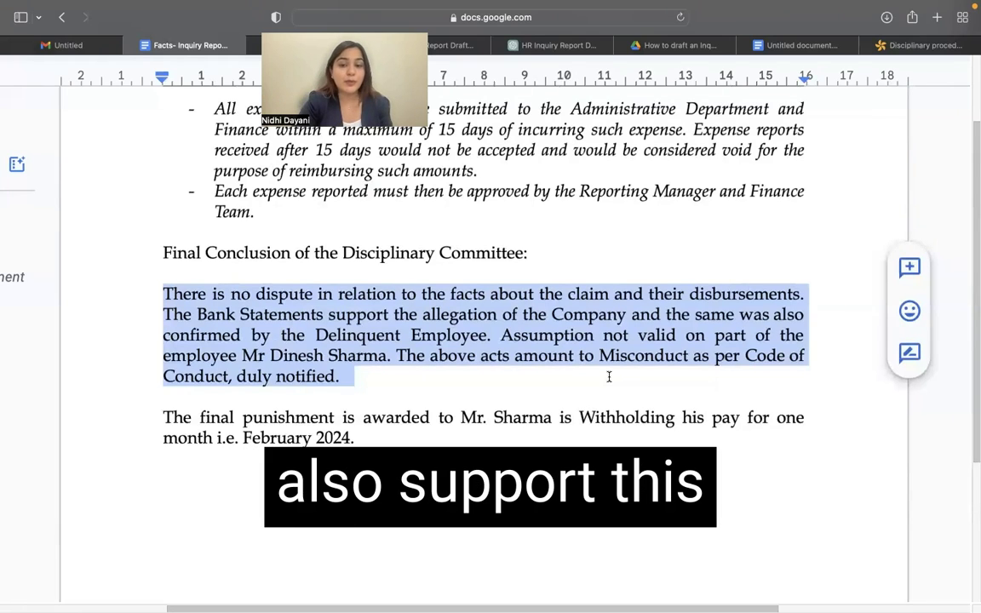
scroll(609, 377, down, 1)
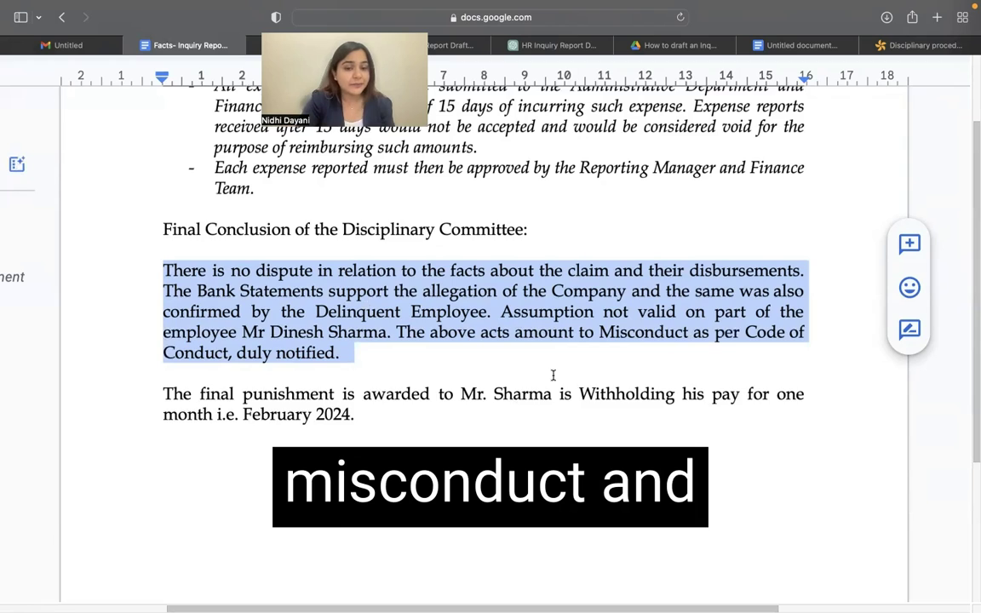
scroll(551, 375, down, 2)
drag(552, 374, 162, 336)
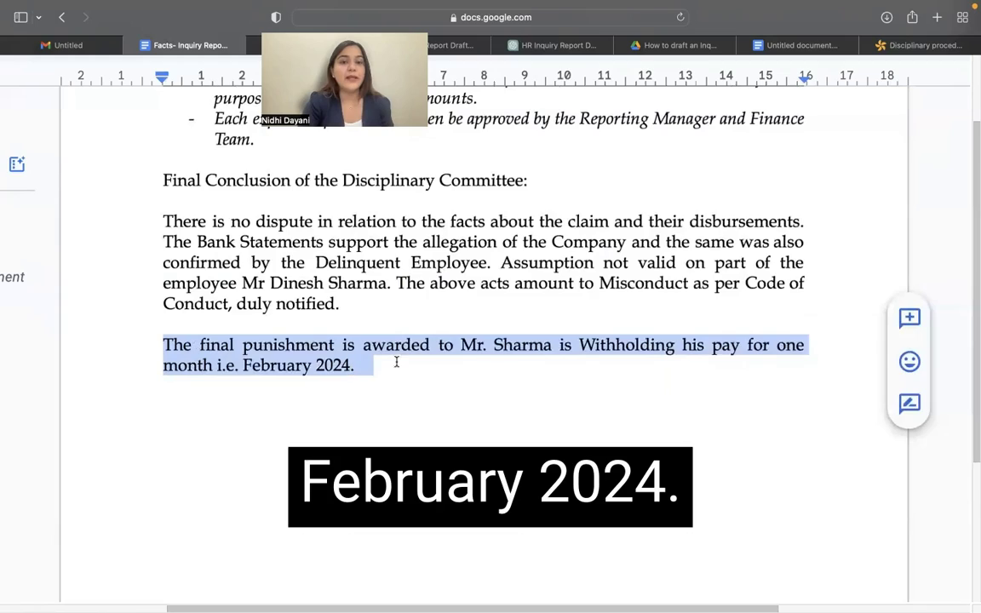
Scroll back up through the facts document to revisit earlier sections.
scroll(528, 381, up, 2)
scroll(529, 381, down, 1)
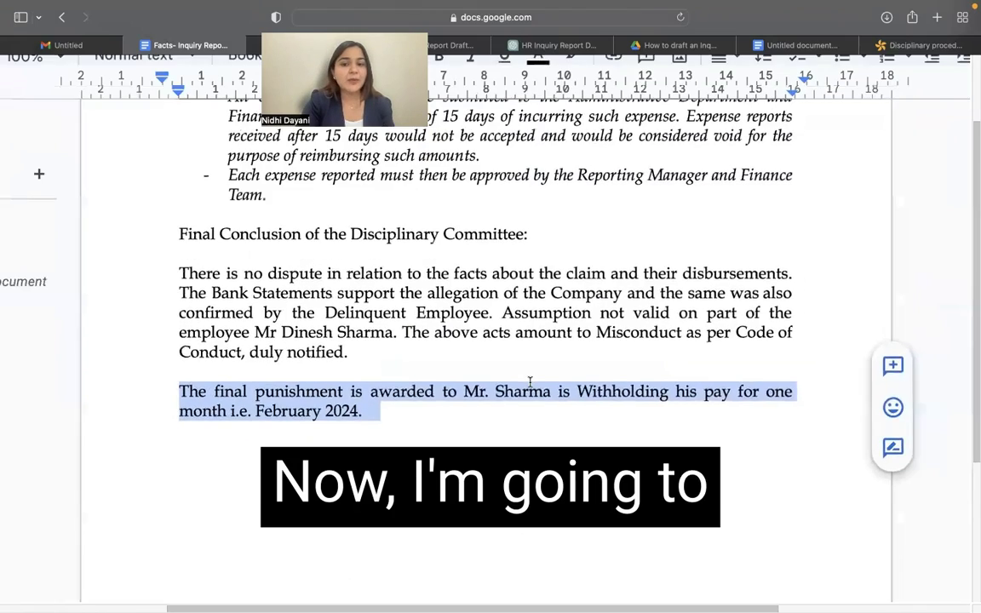
scroll(529, 381, down, 3)
scroll(529, 381, up, 5)
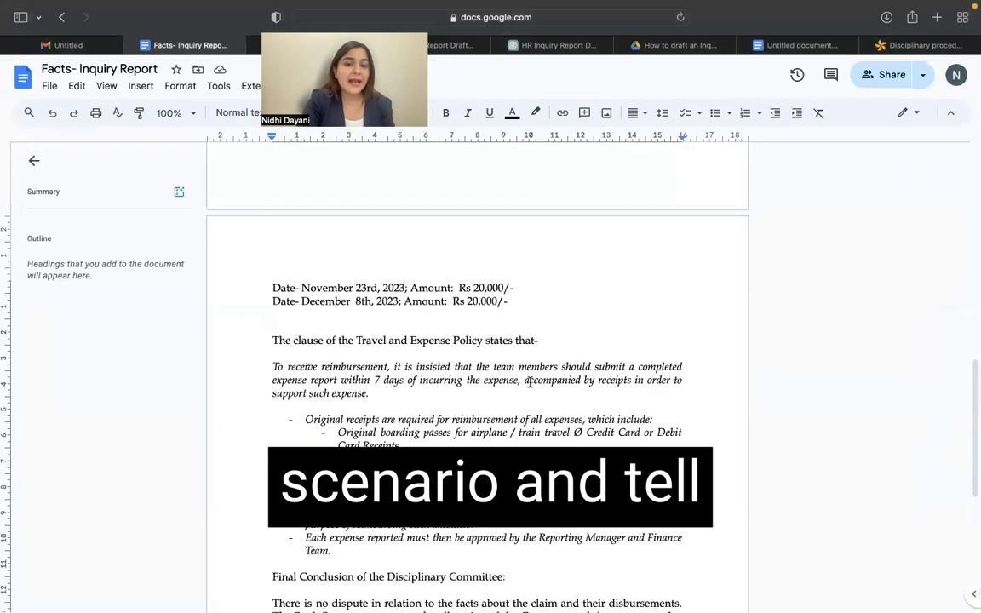
scroll(528, 383, up, 10)
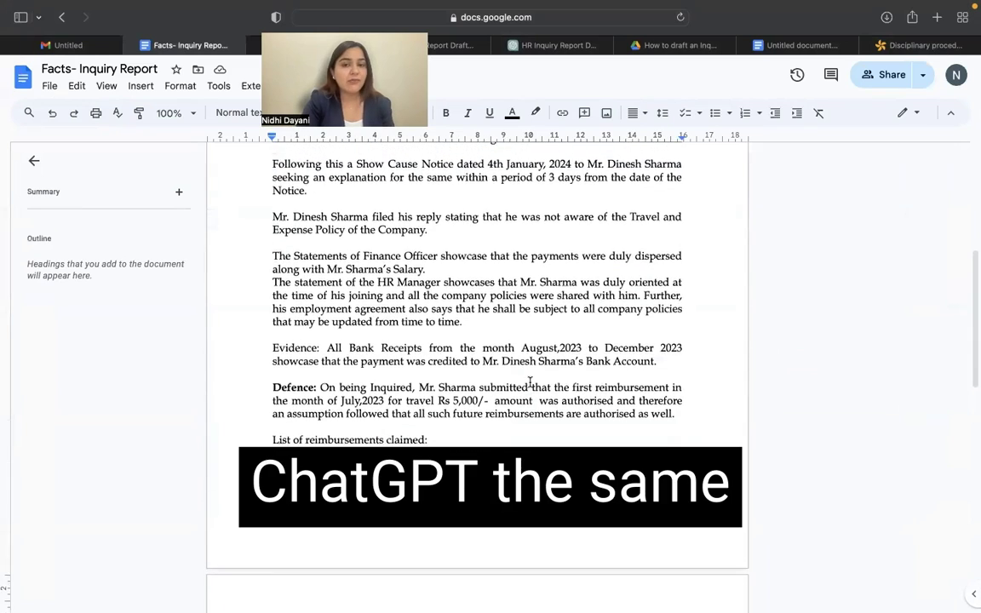
scroll(529, 382, up, 5)
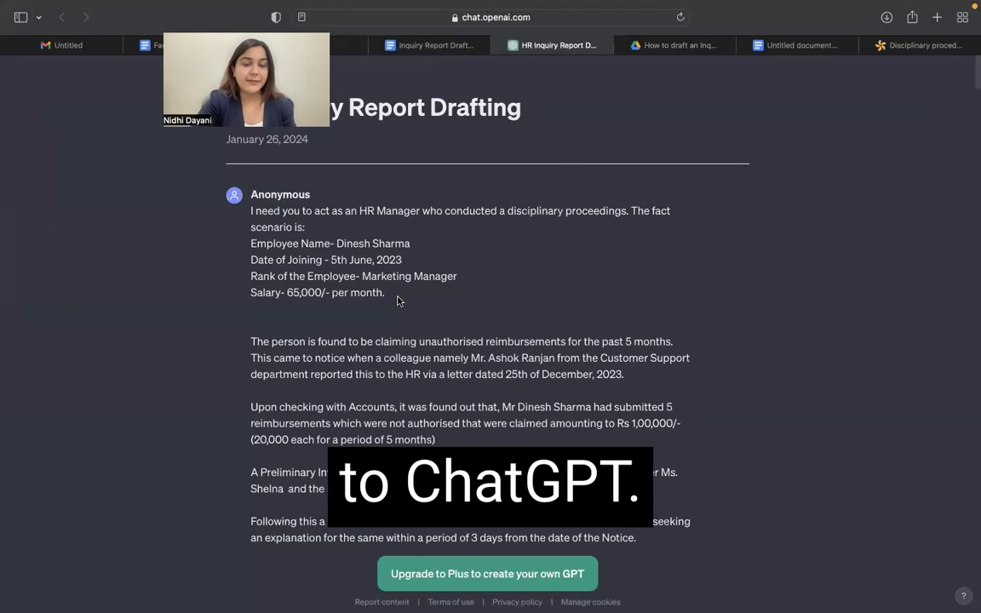
scroll(384, 281, down, 1)
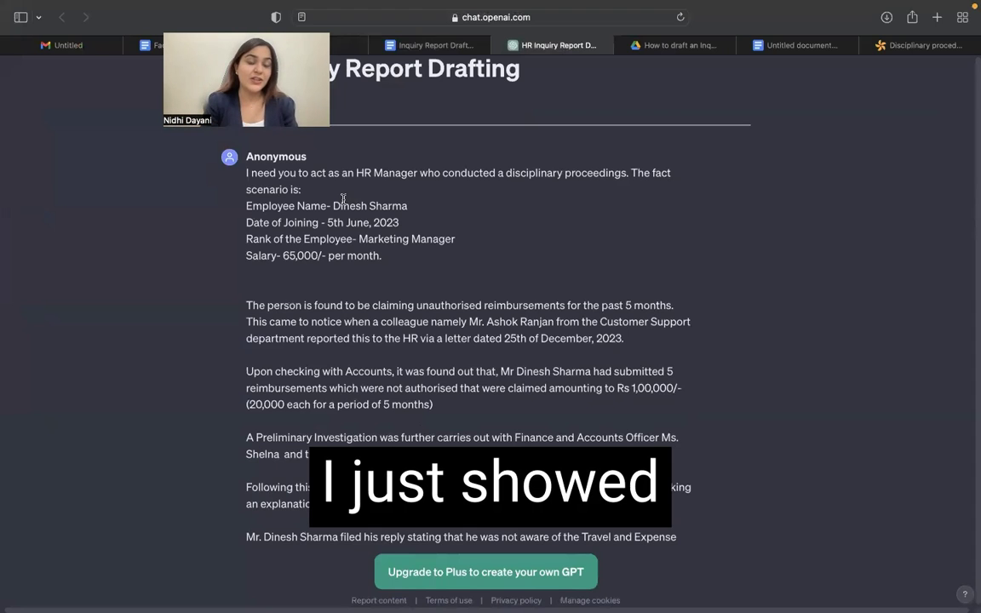
scroll(343, 200, down, 1)
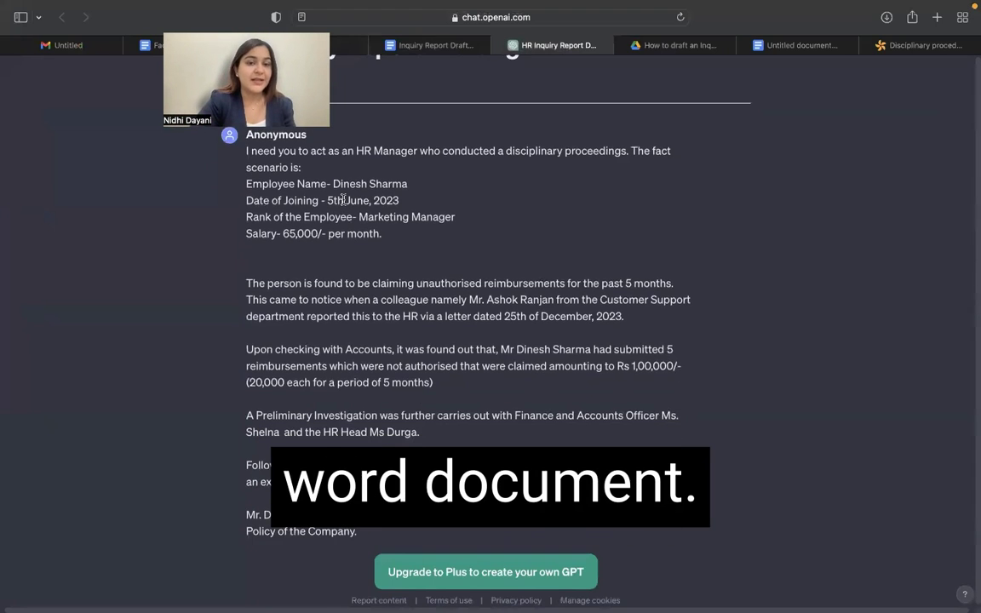
scroll(289, 236, down, 1)
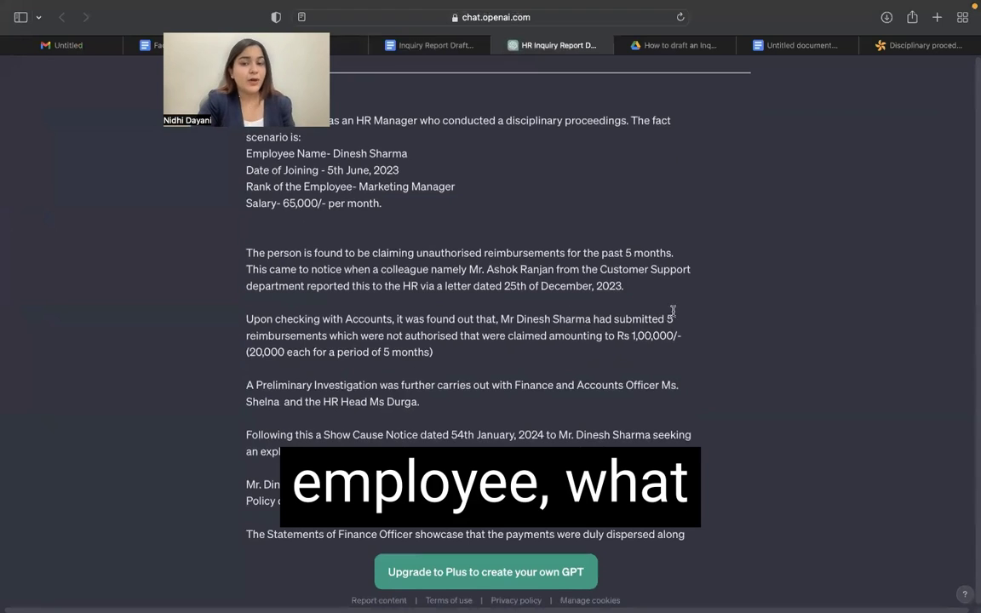
scroll(397, 302, down, 3)
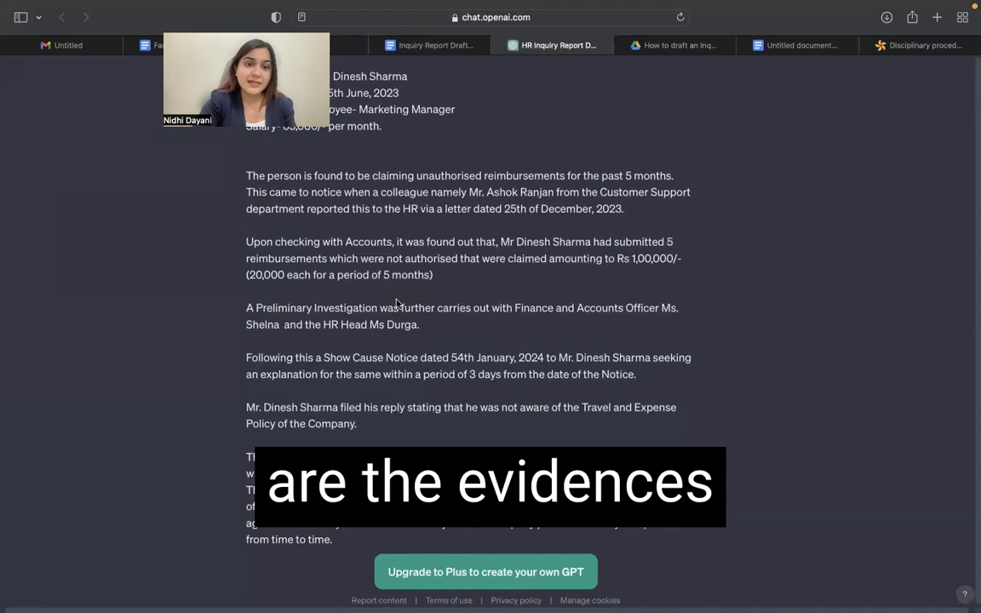
scroll(397, 303, down, 1)
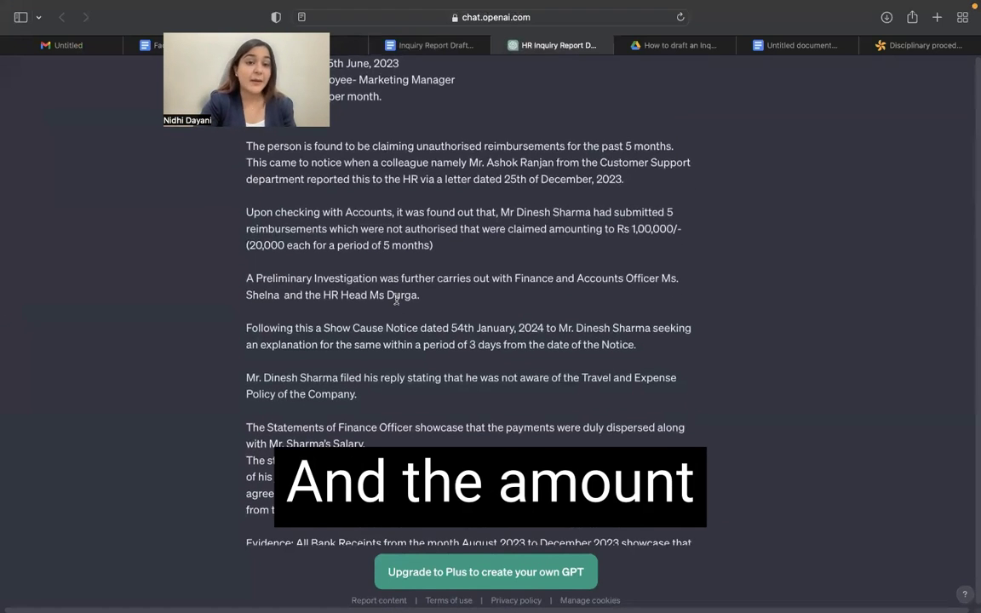
scroll(397, 299, down, 2)
scroll(396, 300, down, 10)
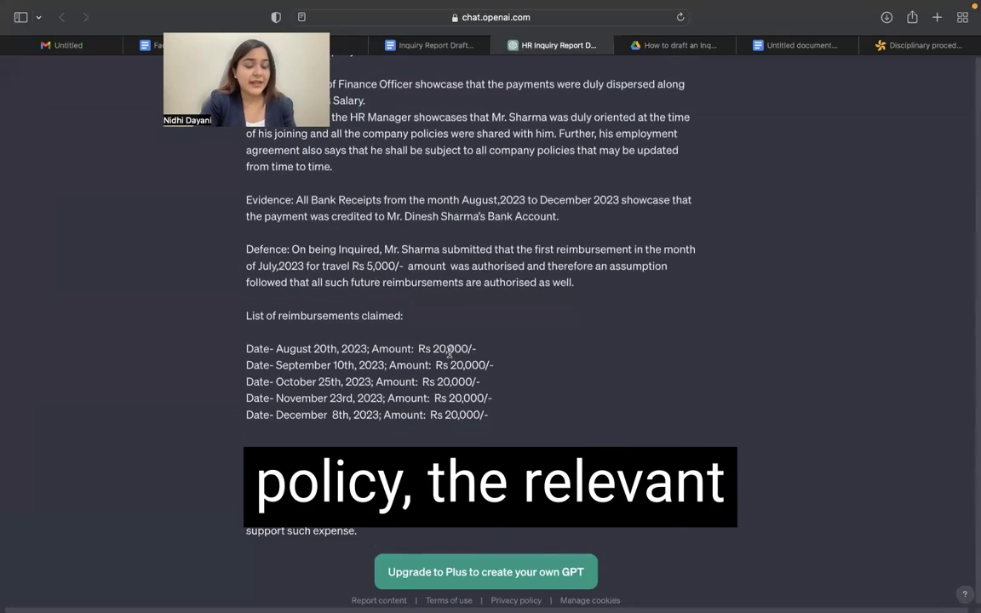
scroll(449, 352, down, 14)
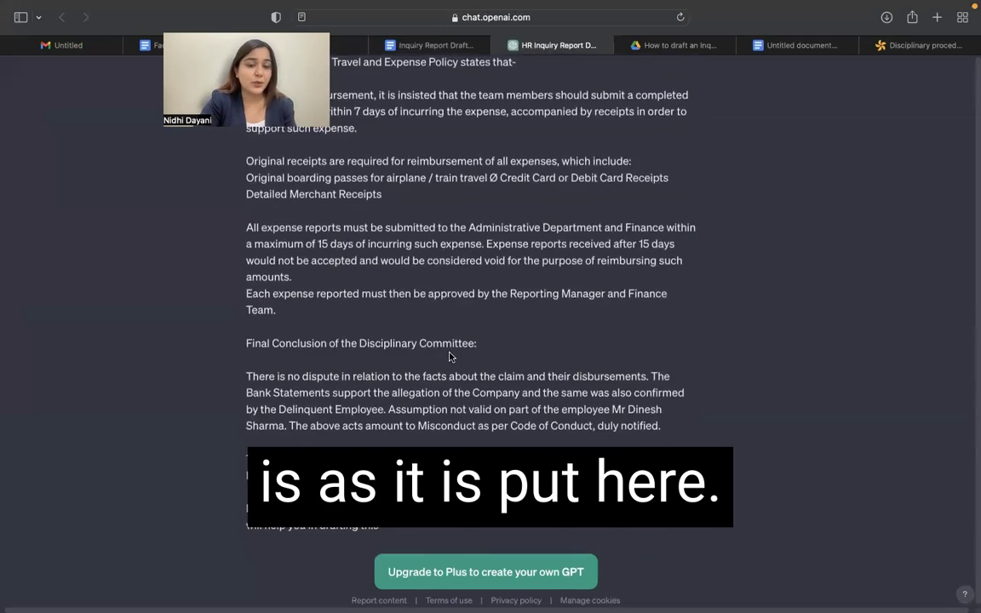
scroll(450, 356, down, 7)
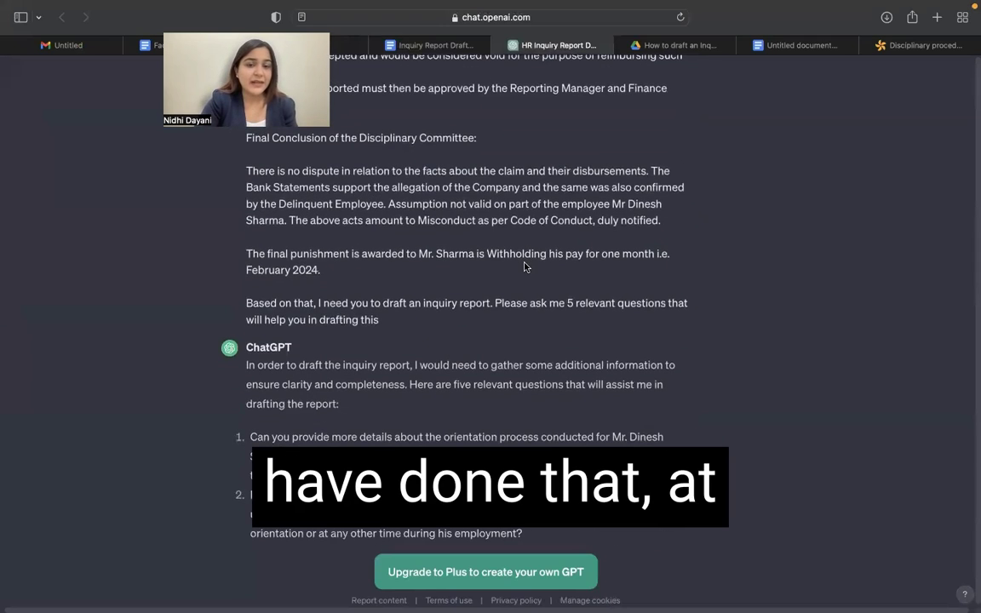
scroll(648, 223, down, 1)
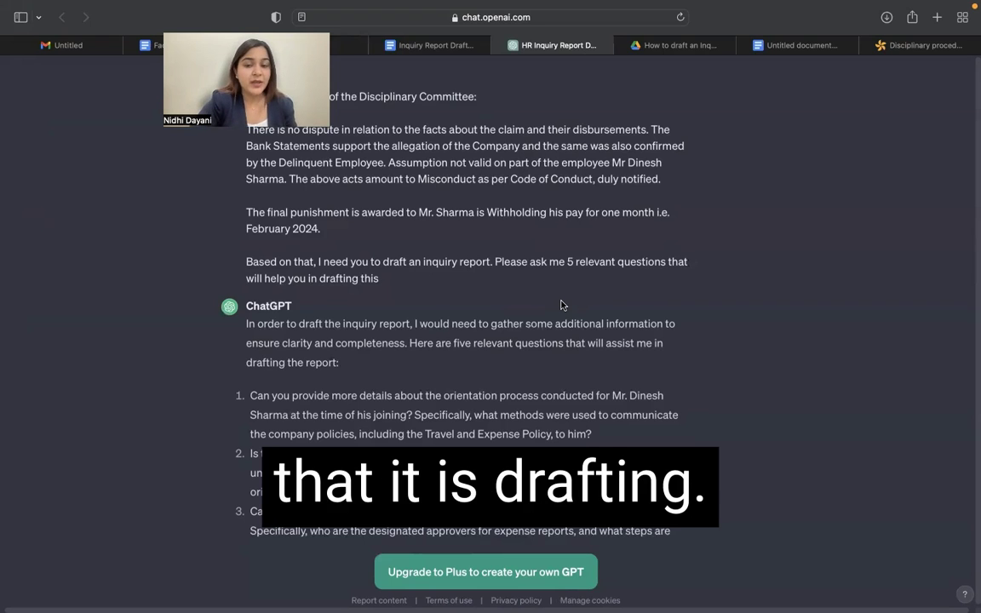
scroll(545, 323, down, 3)
scroll(528, 338, down, 1)
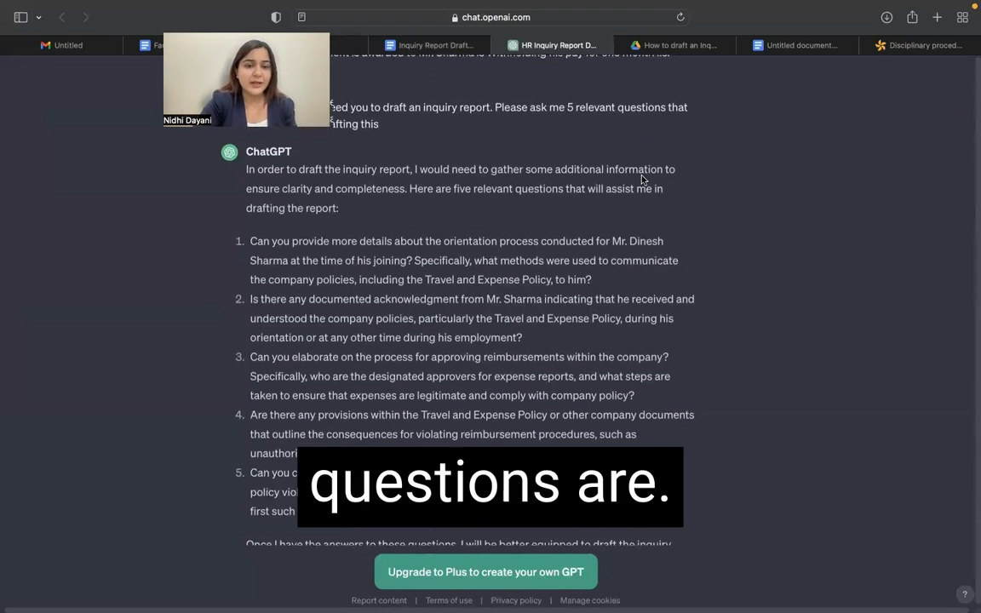
scroll(396, 187, down, 3)
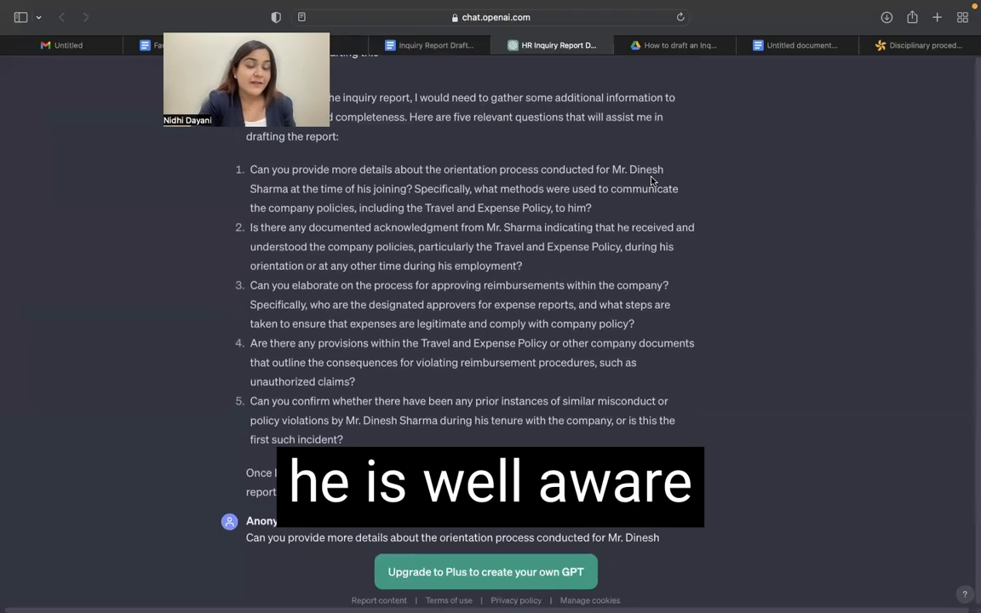
scroll(652, 180, down, 2)
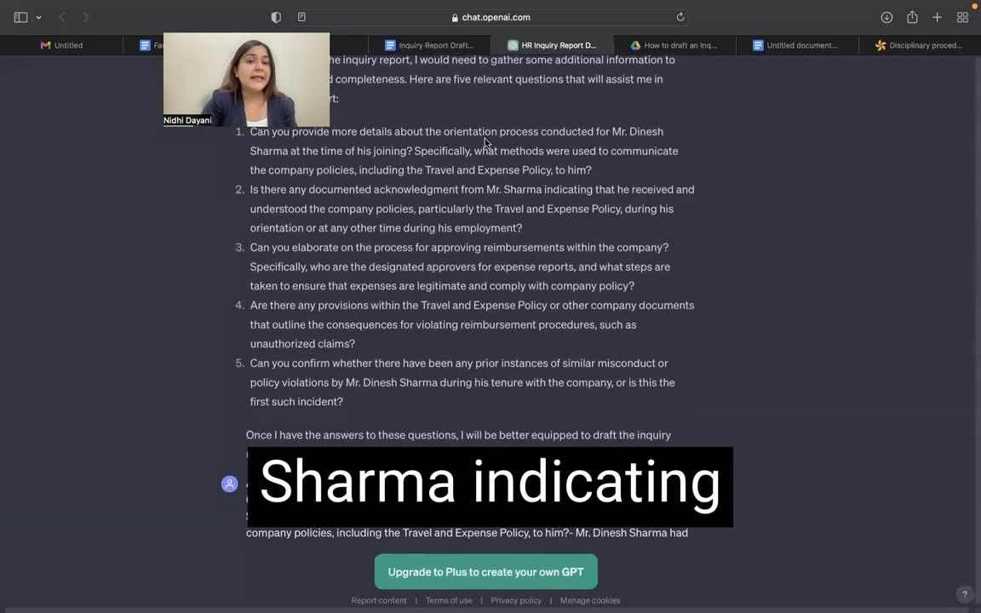
scroll(410, 210, down, 2)
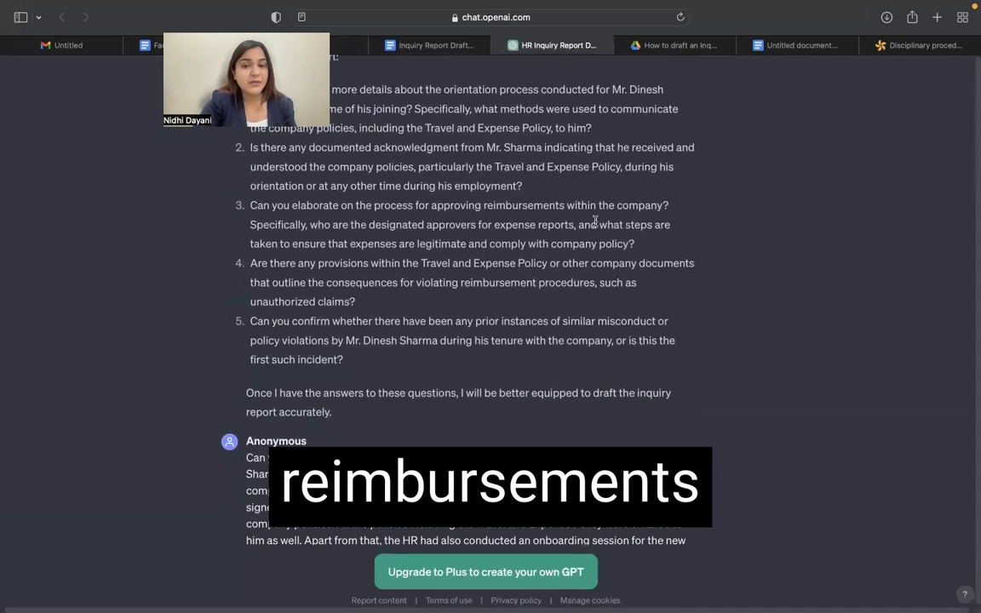
scroll(673, 209, down, 1)
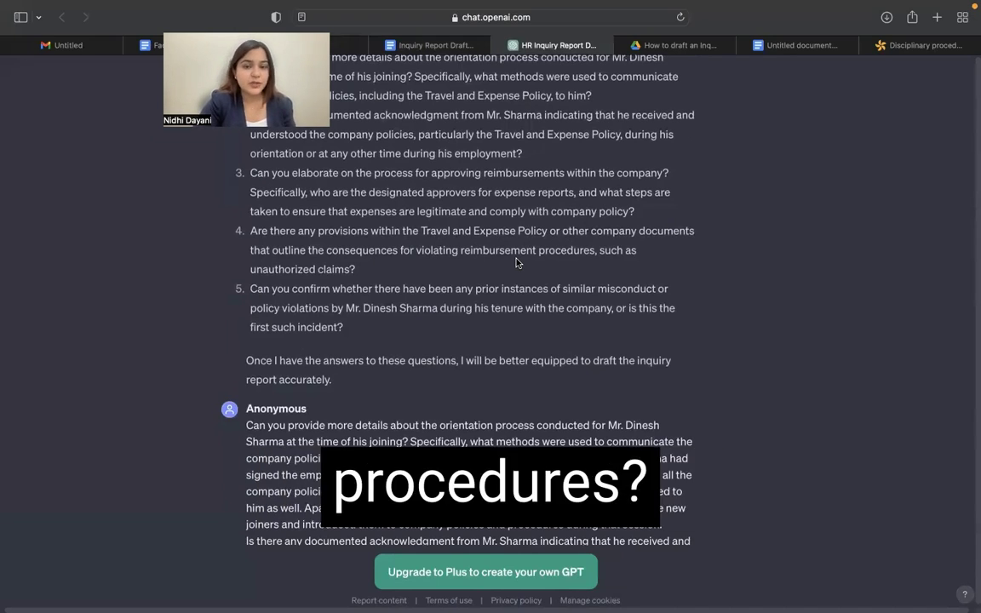
scroll(511, 261, down, 2)
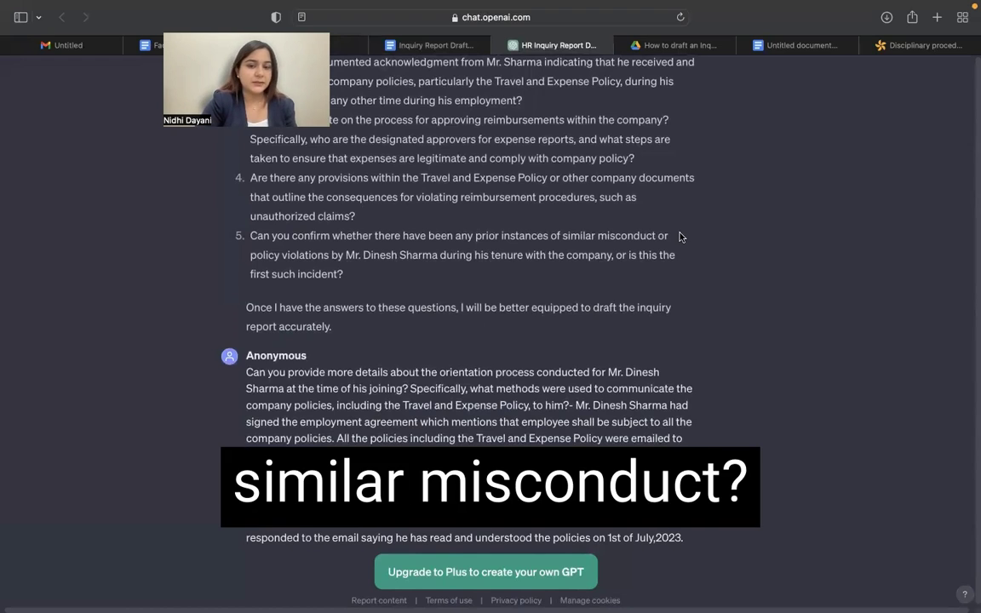
scroll(681, 237, down, 2)
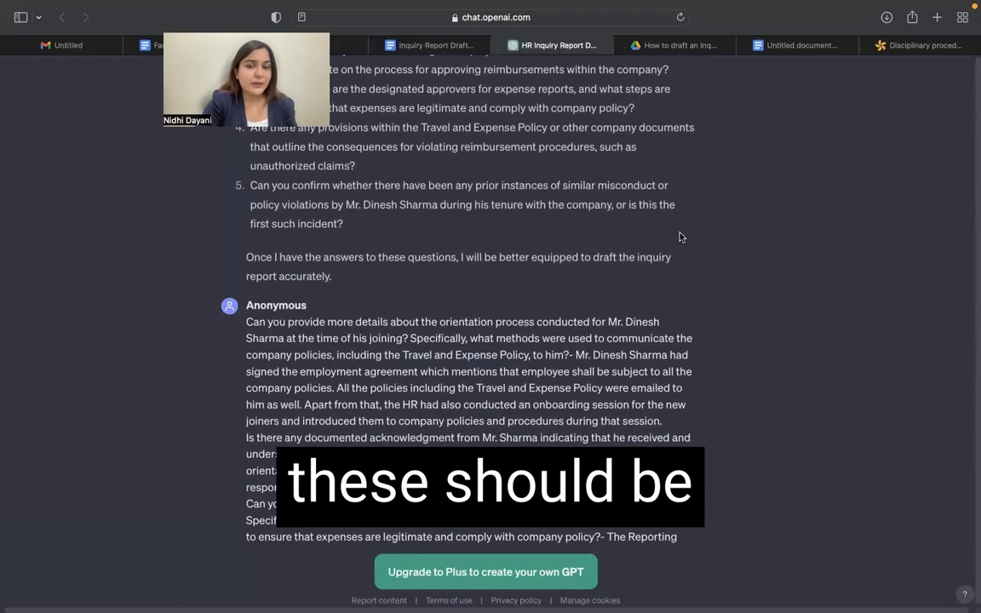
scroll(680, 236, down, 2)
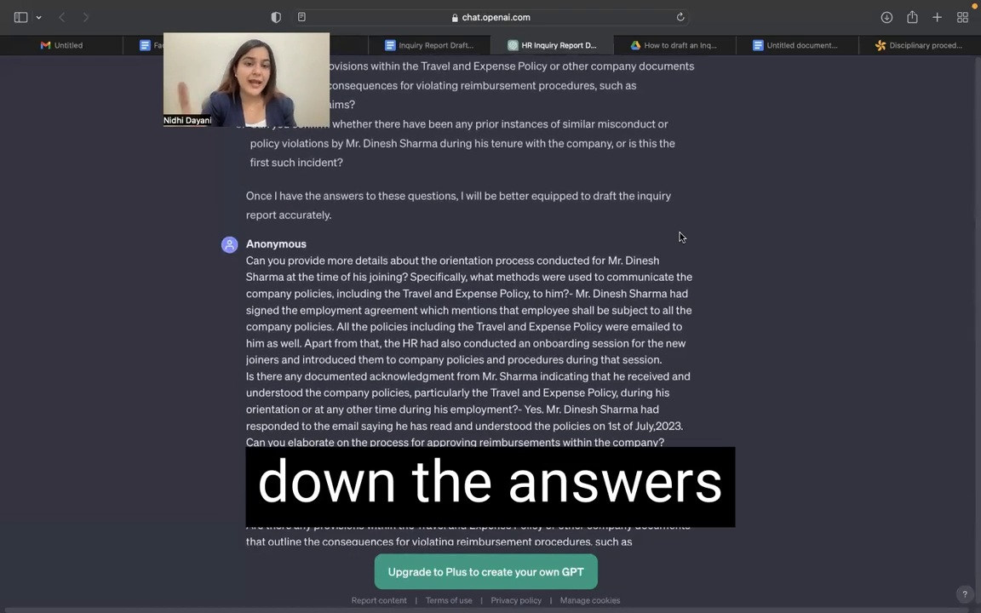
scroll(679, 236, down, 2)
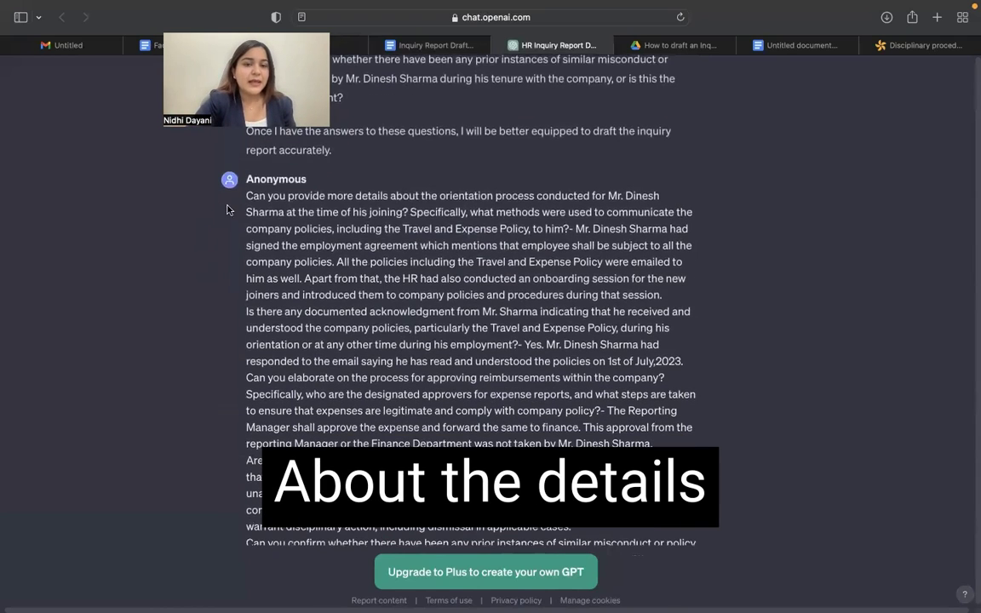
drag(254, 195, 434, 228)
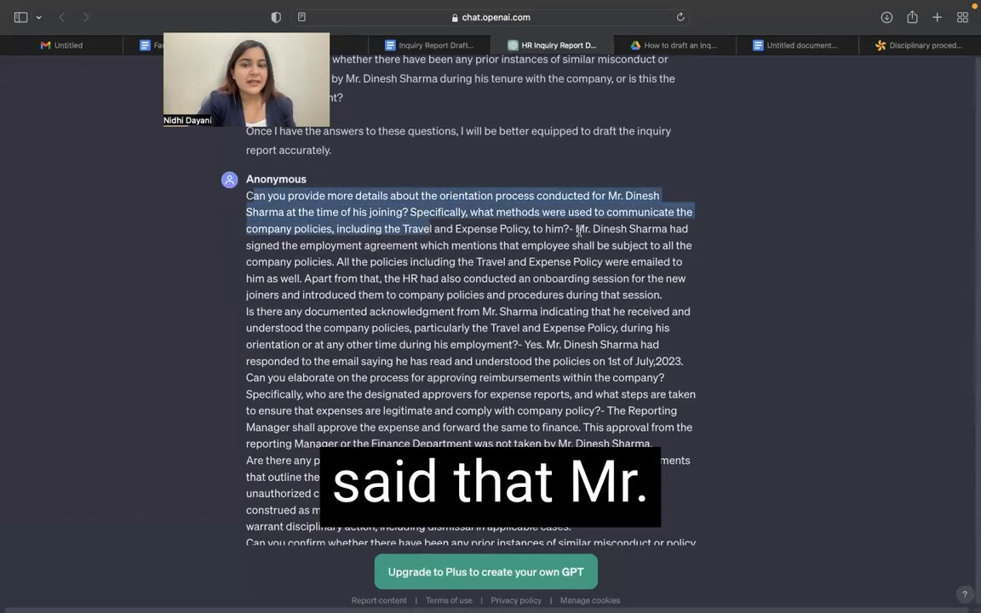
drag(576, 228, 666, 278)
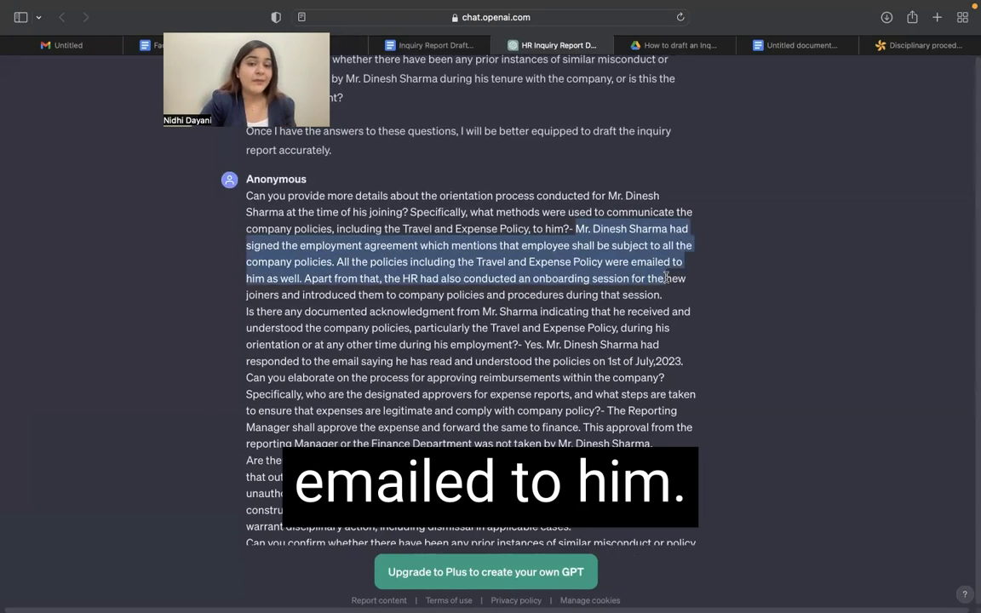
drag(666, 277, 668, 291)
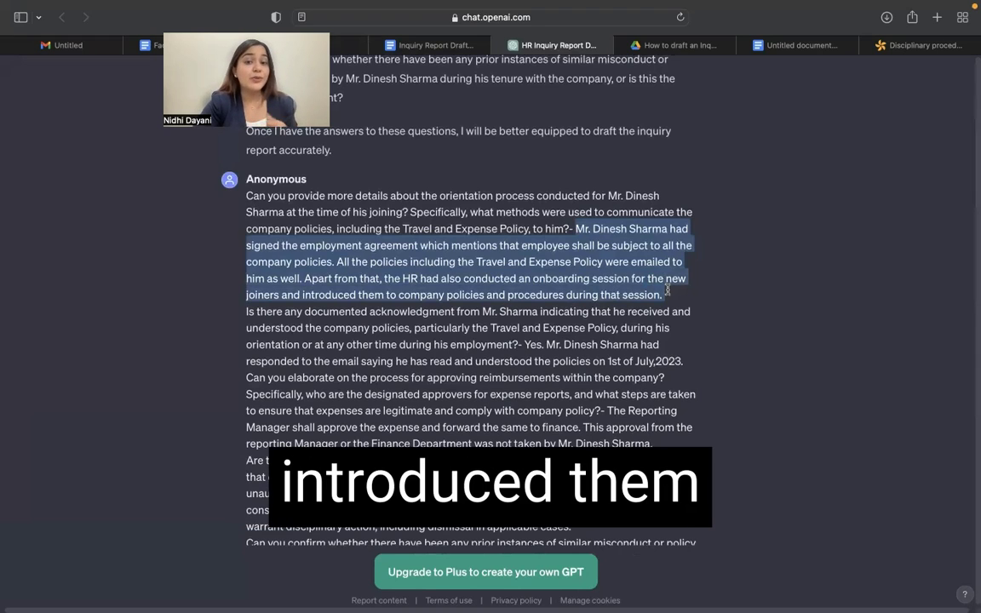
scroll(667, 290, down, 1)
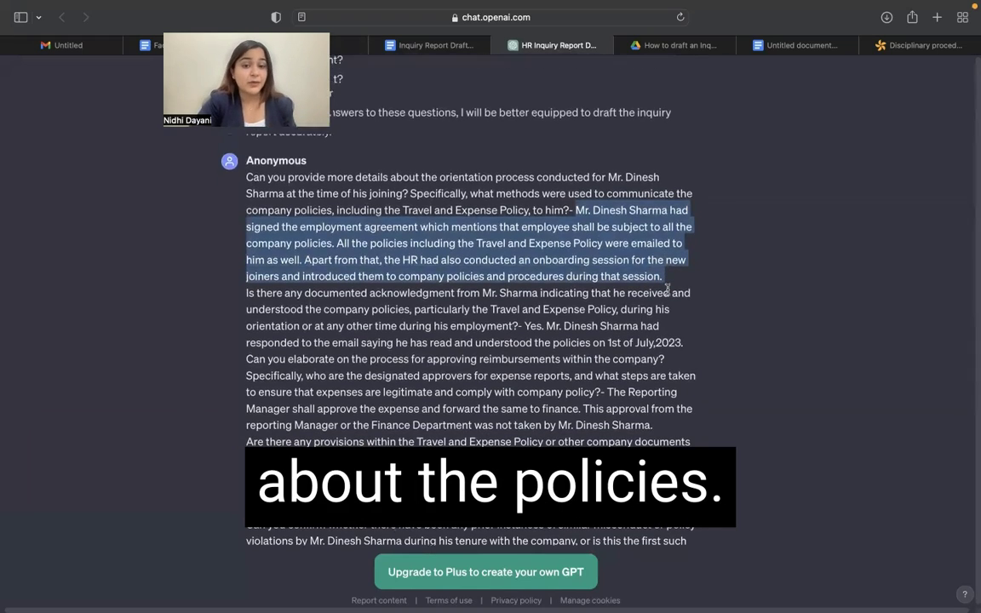
scroll(667, 289, down, 5)
scroll(667, 289, down, 1)
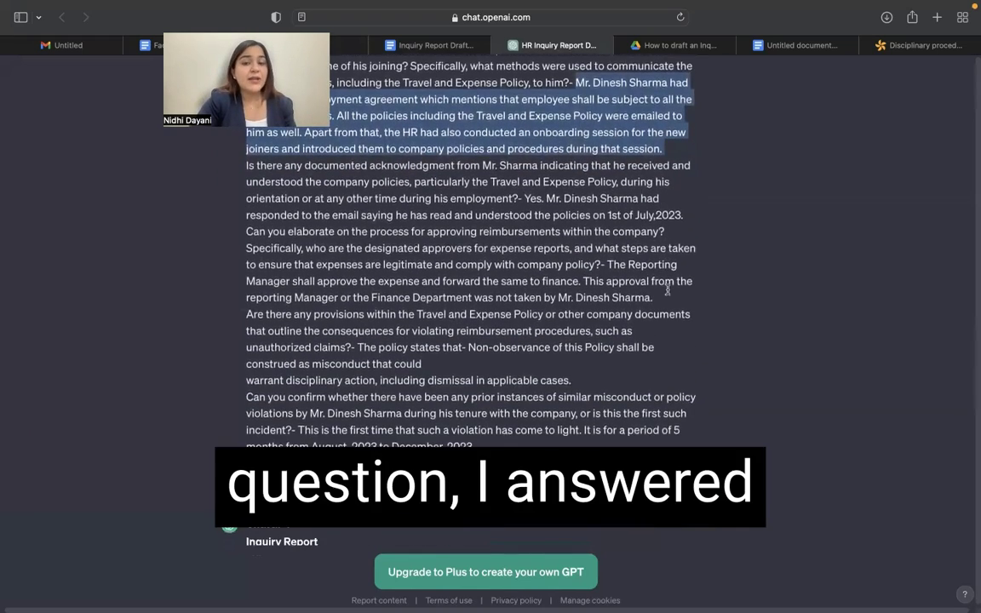
drag(526, 199, 686, 214)
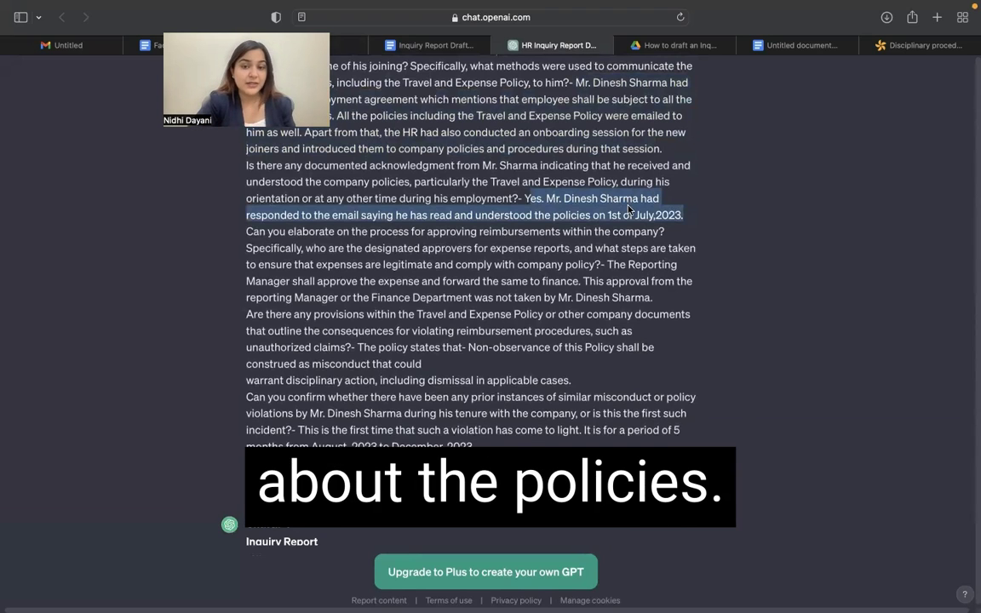
scroll(629, 209, down, 1)
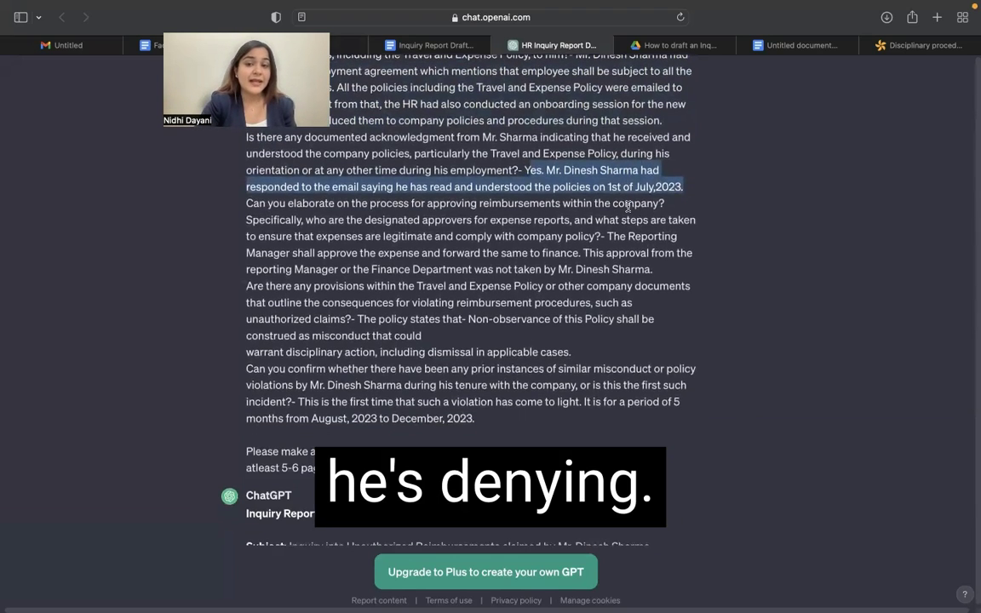
scroll(628, 208, down, 1)
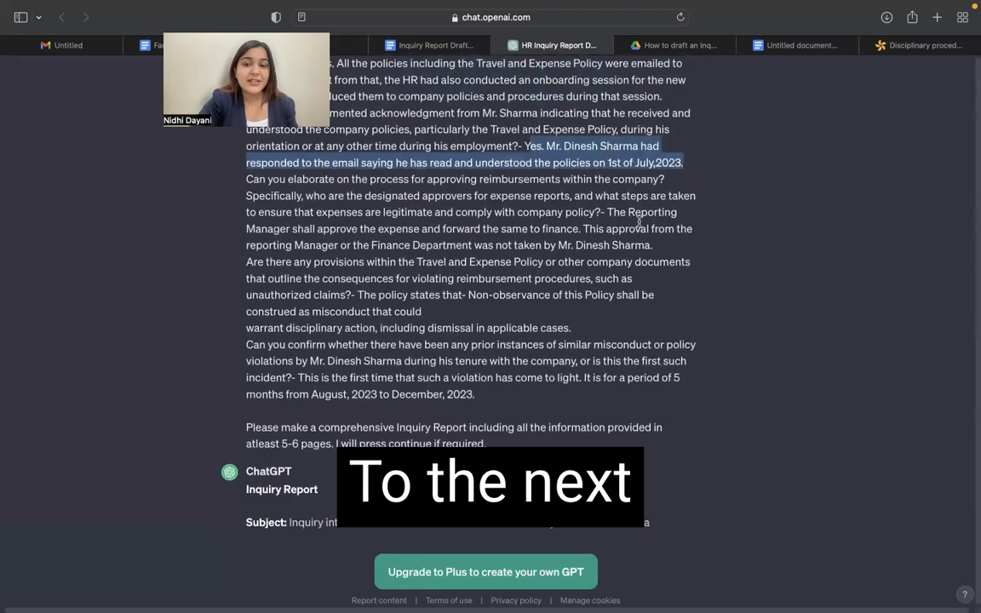
drag(607, 212, 682, 249)
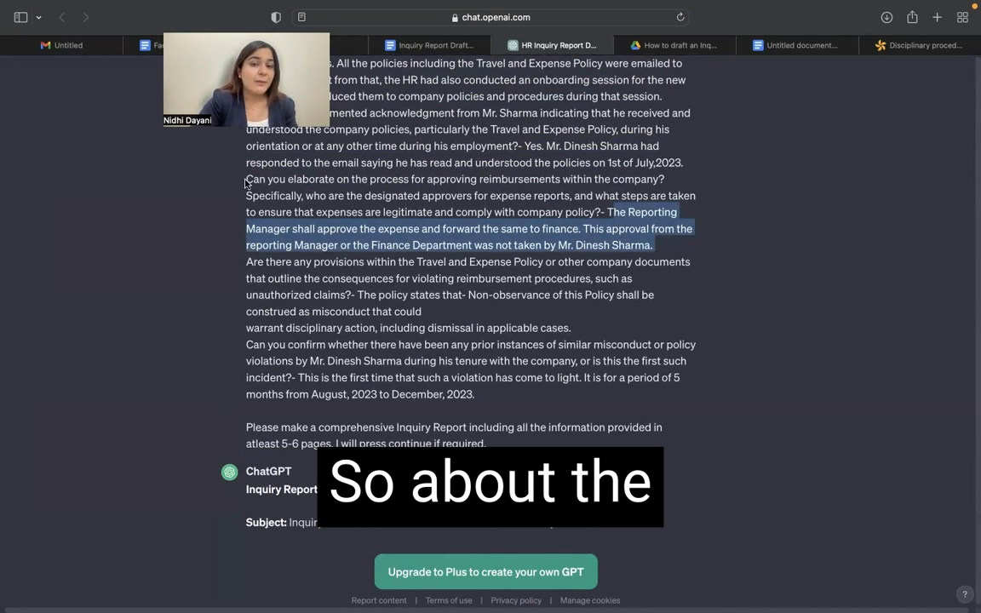
drag(244, 179, 679, 180)
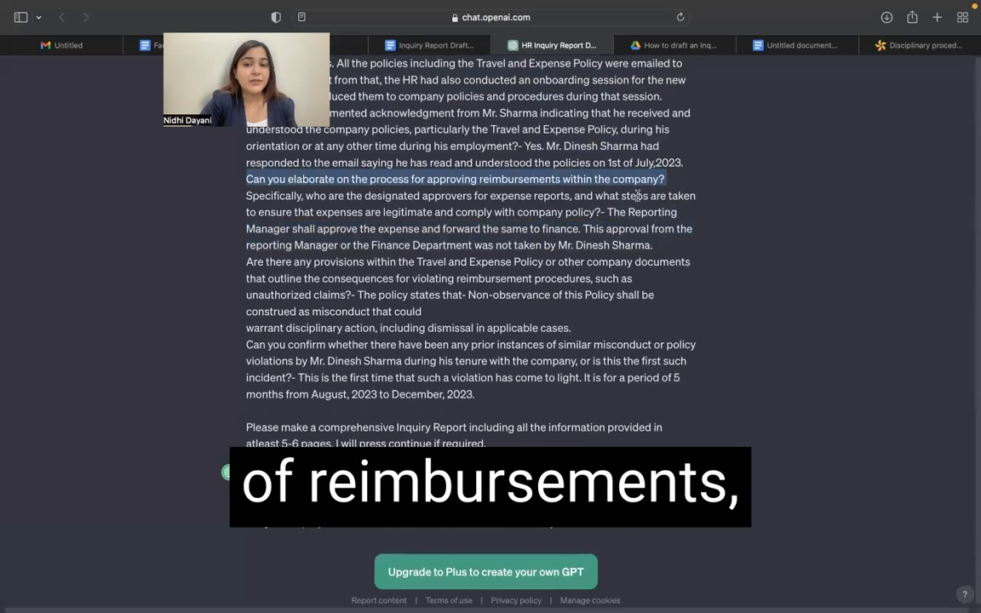
scroll(609, 206, down, 2)
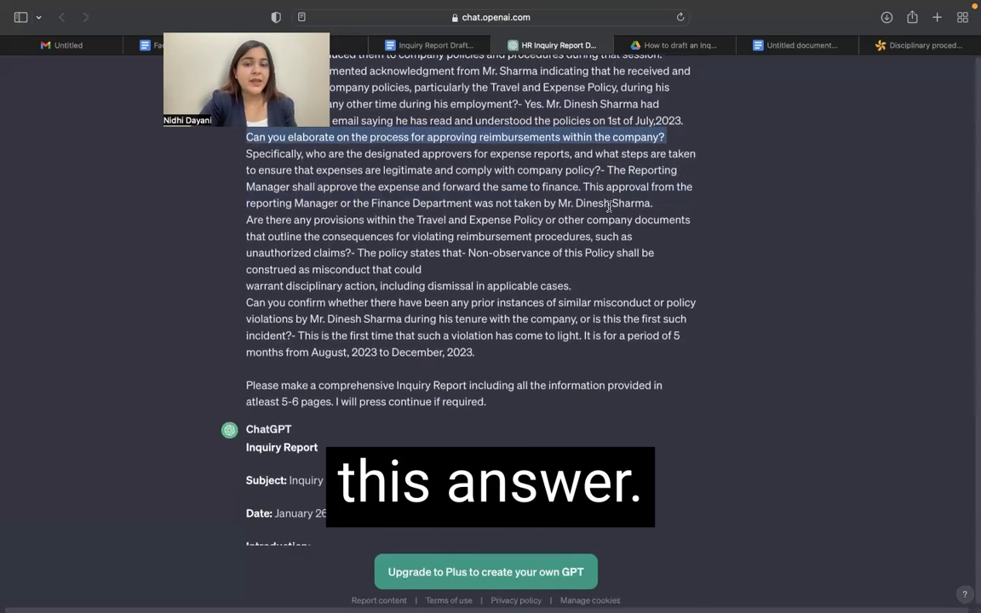
drag(246, 232, 586, 233)
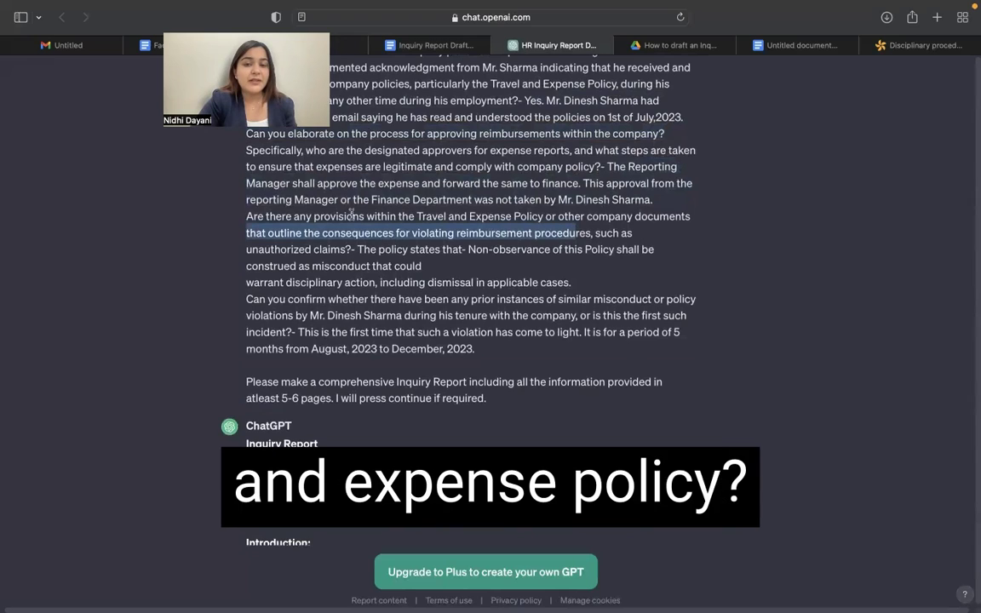
scroll(587, 225, down, 2)
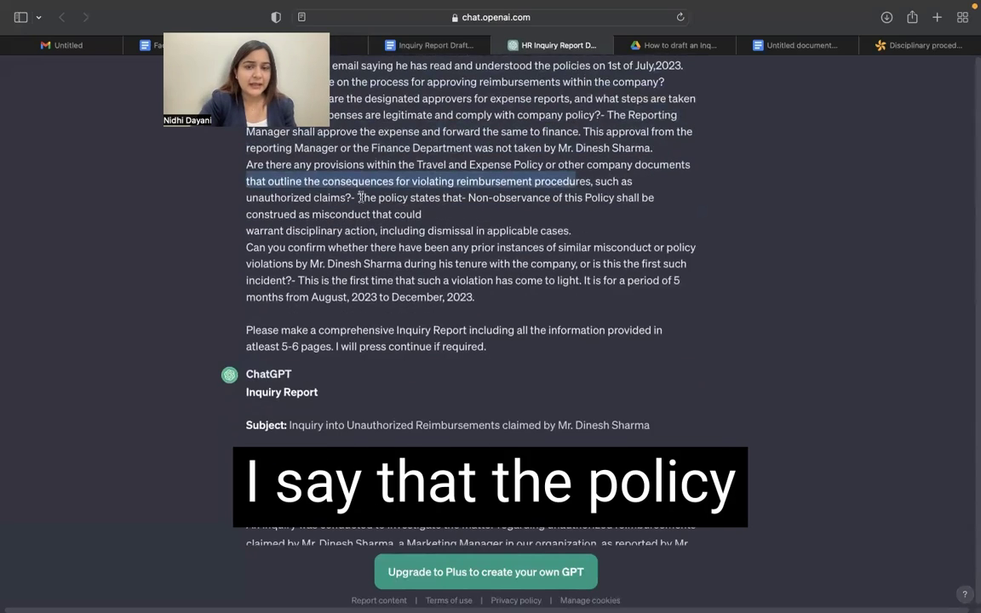
drag(358, 198, 423, 214)
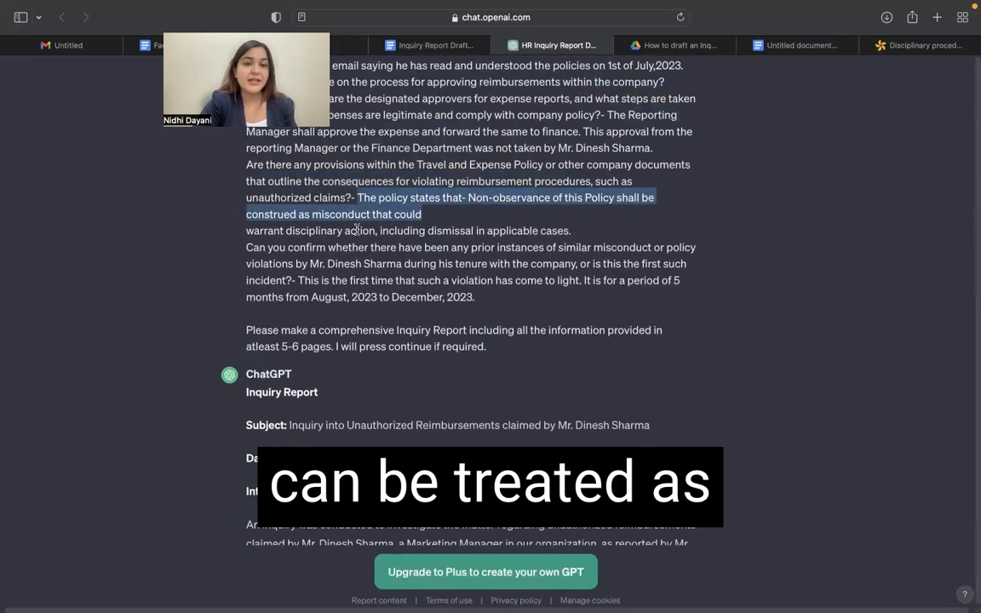
scroll(358, 230, down, 1)
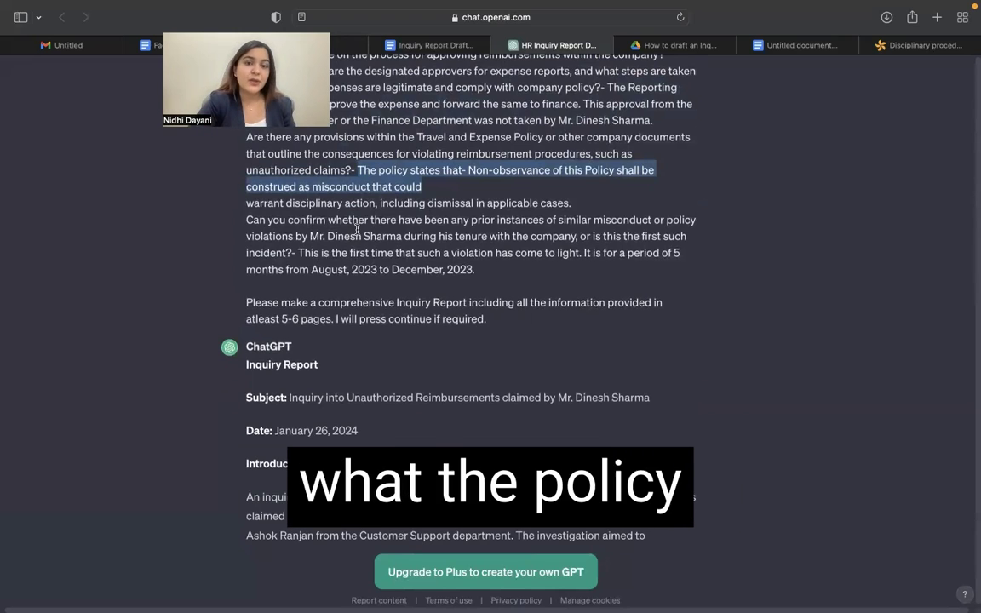
scroll(357, 228, down, 1)
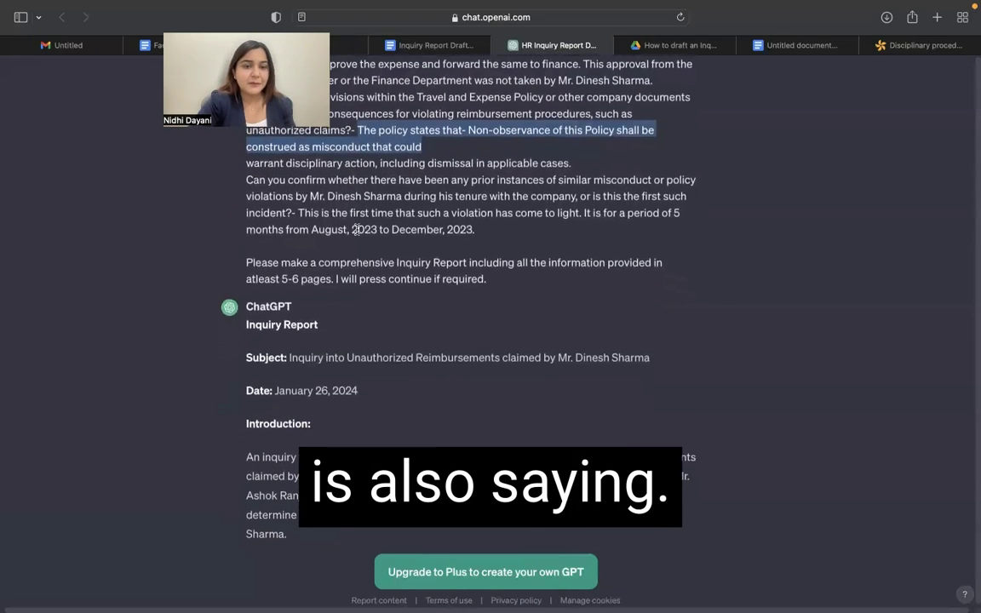
drag(249, 177, 530, 225)
click(304, 212)
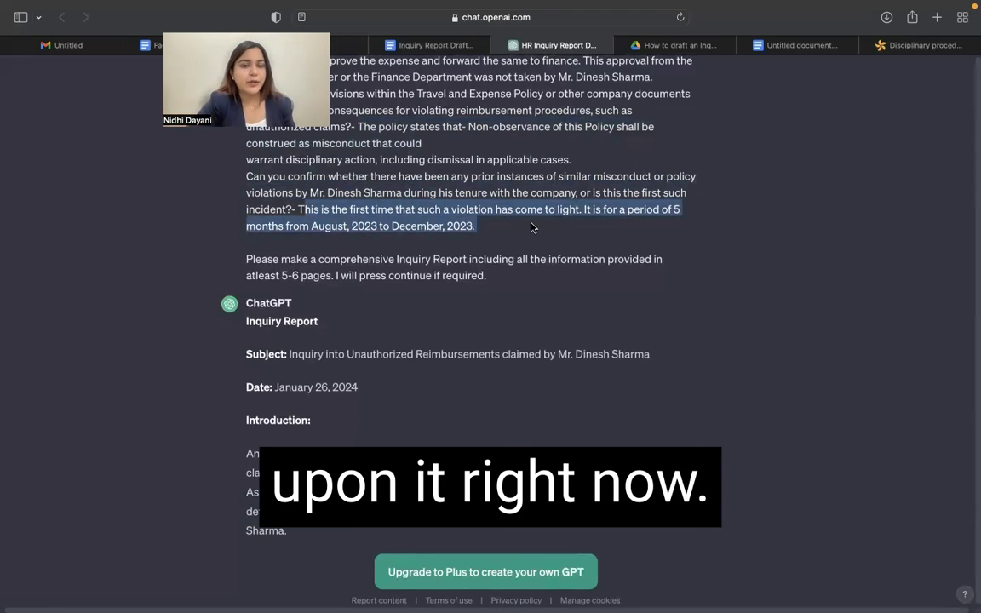
scroll(531, 226, down, 1)
scroll(531, 227, down, 2)
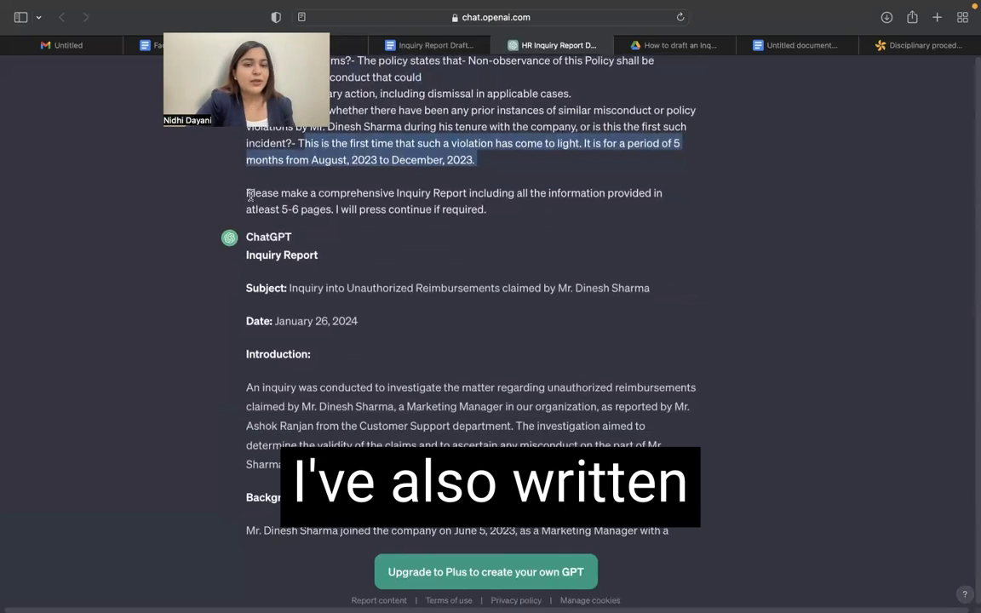
drag(249, 195, 537, 202)
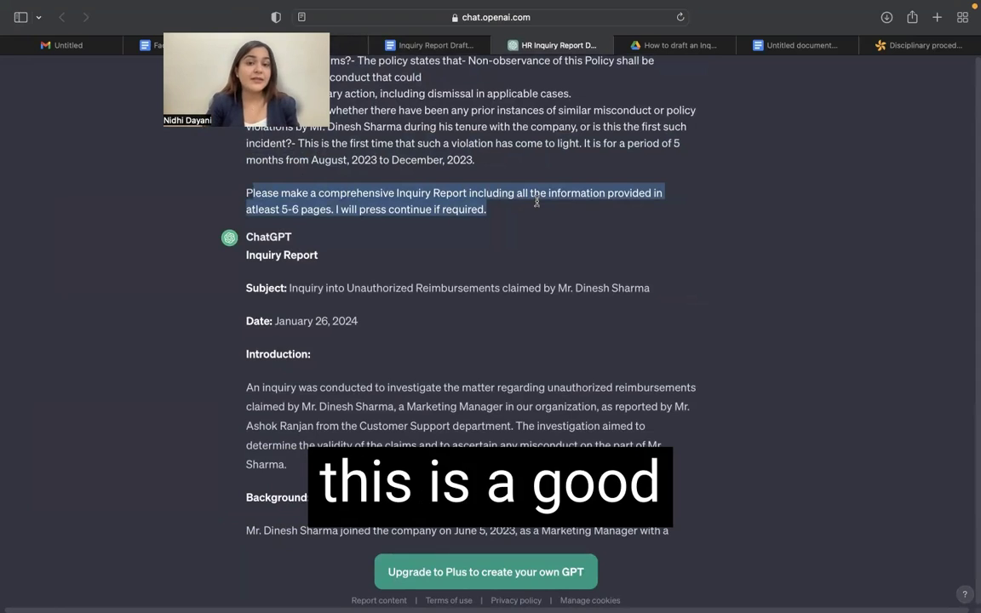
click(421, 201)
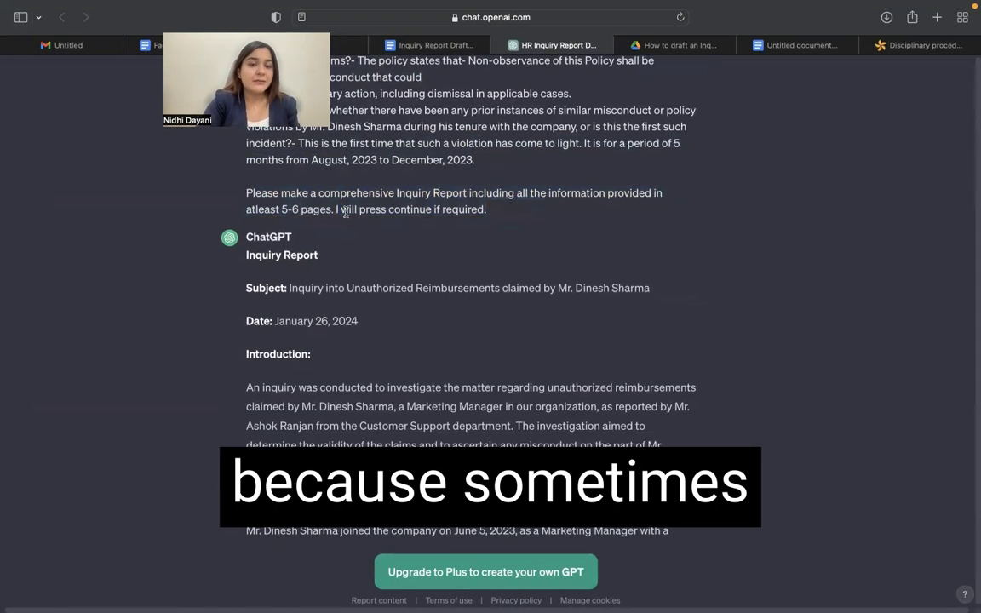
drag(337, 214, 484, 214)
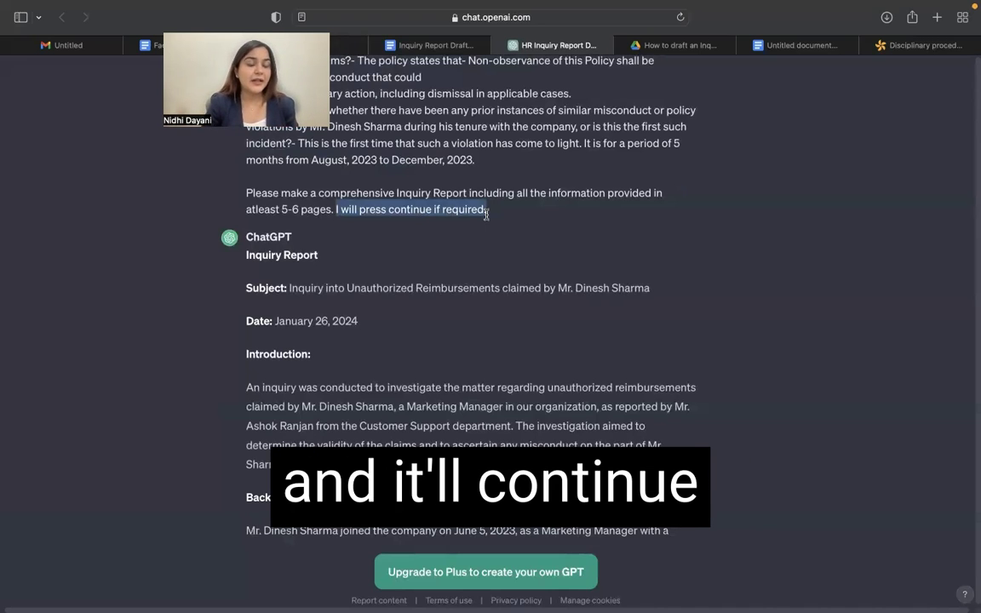
scroll(487, 218, down, 2)
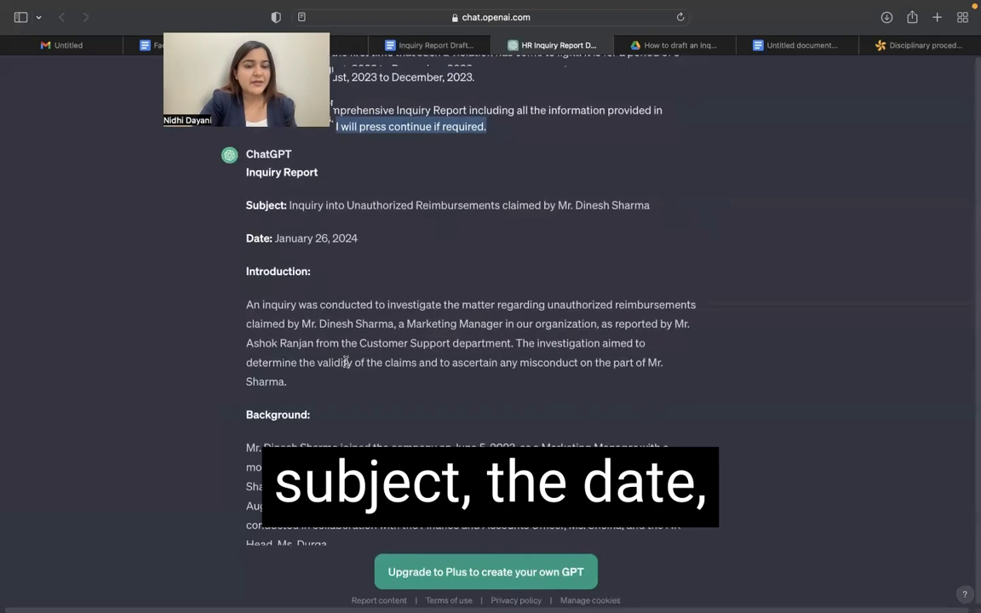
scroll(341, 366, down, 3)
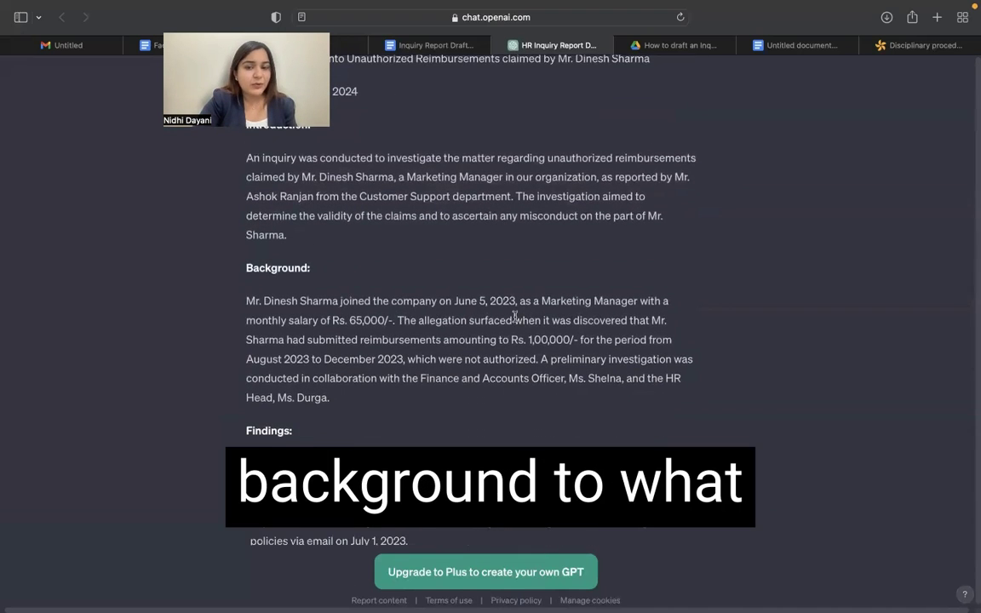
scroll(511, 317, down, 2)
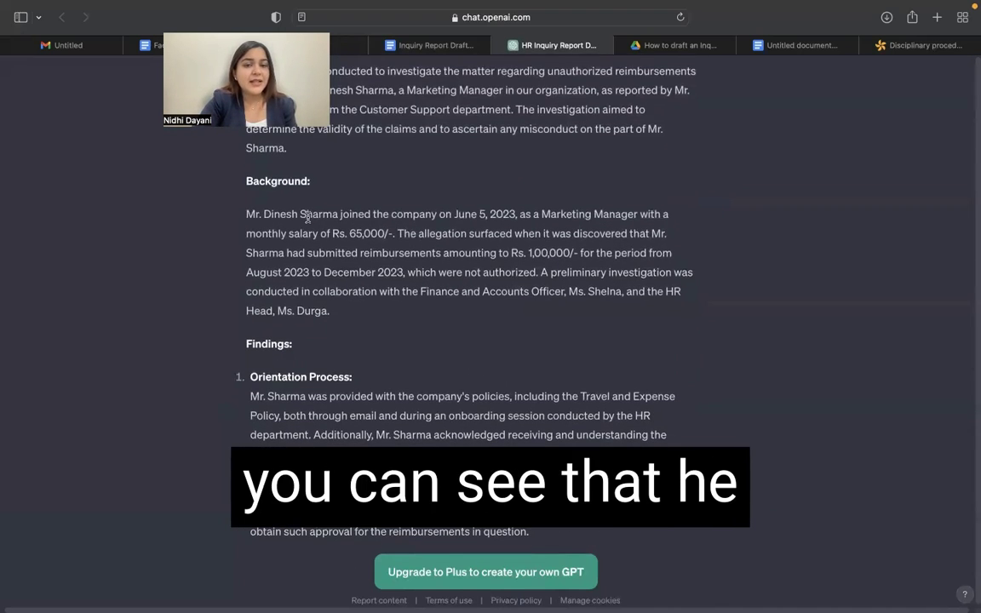
drag(304, 213, 595, 311)
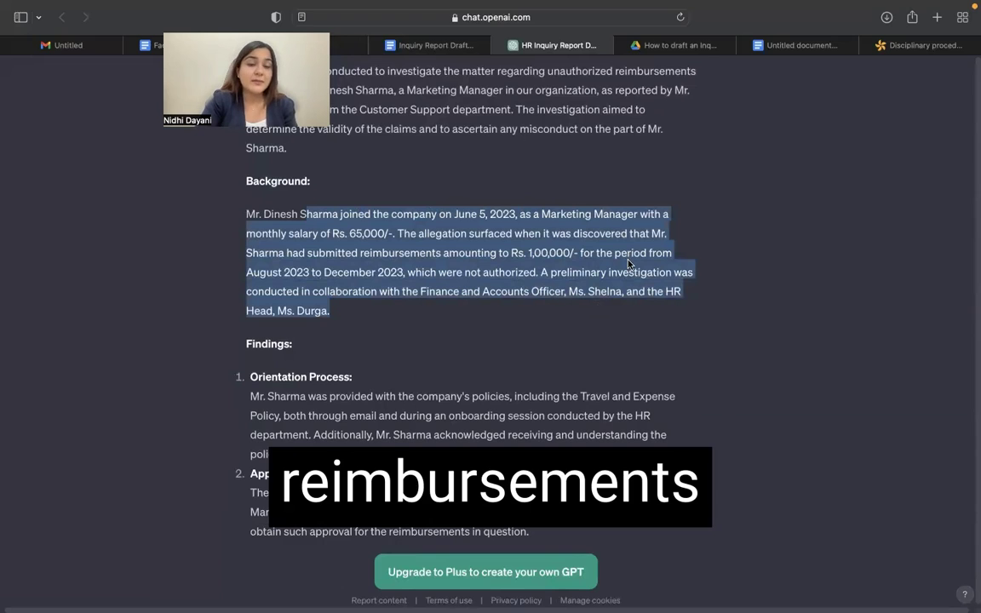
scroll(629, 265, down, 1)
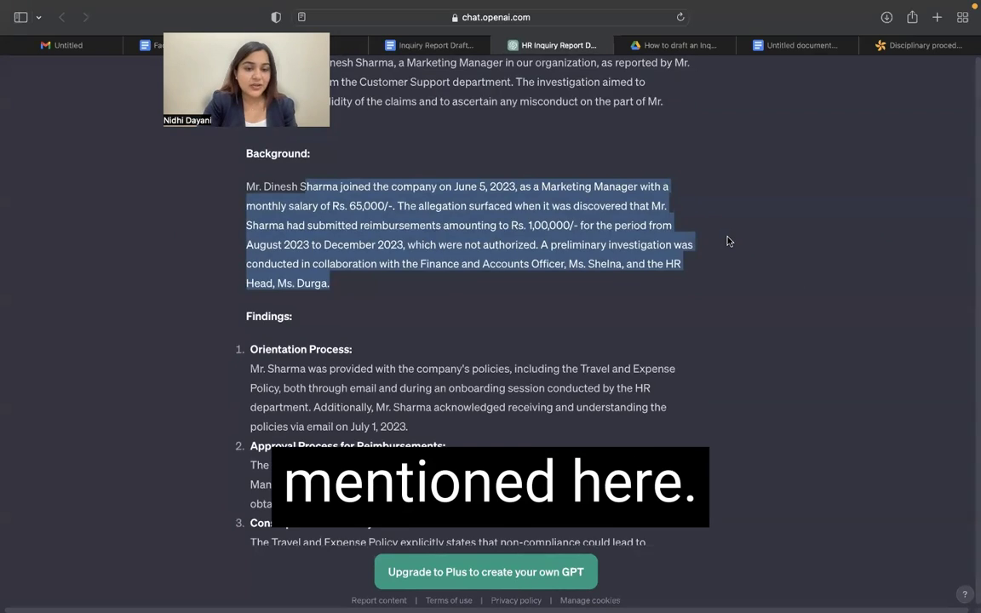
scroll(728, 241, down, 2)
scroll(499, 365, down, 10)
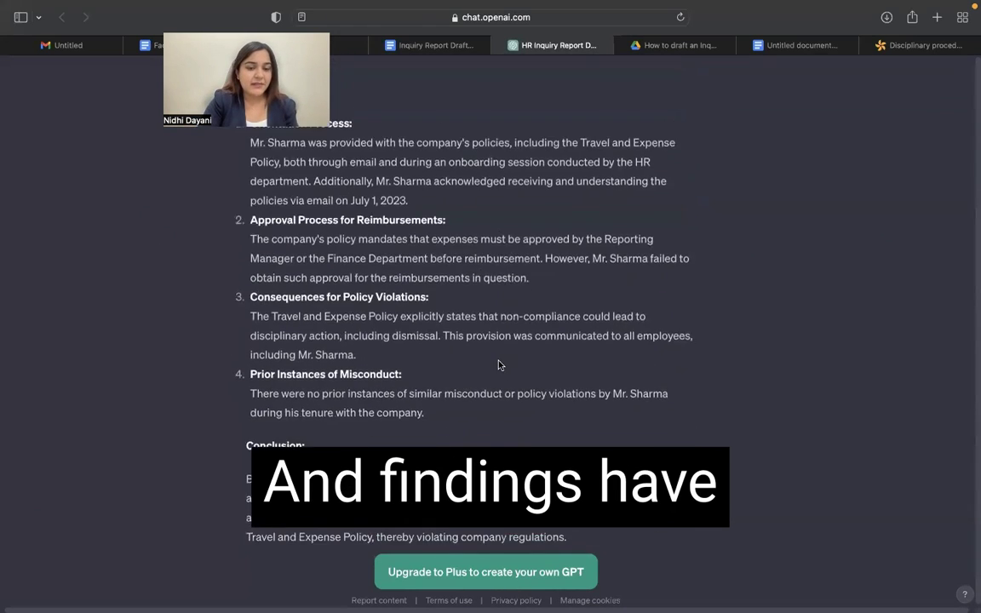
scroll(500, 364, down, 1)
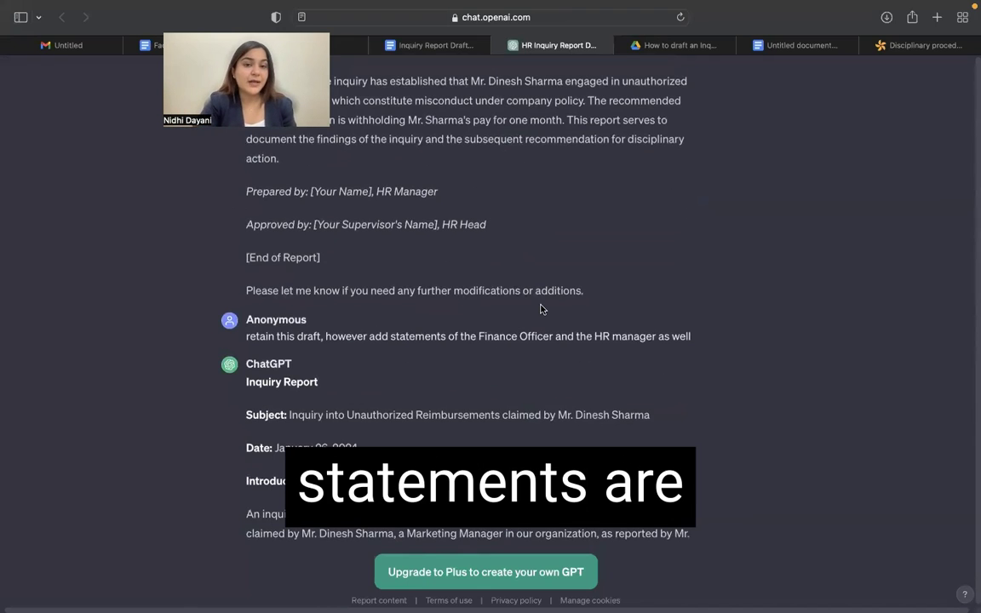
scroll(540, 309, up, 10)
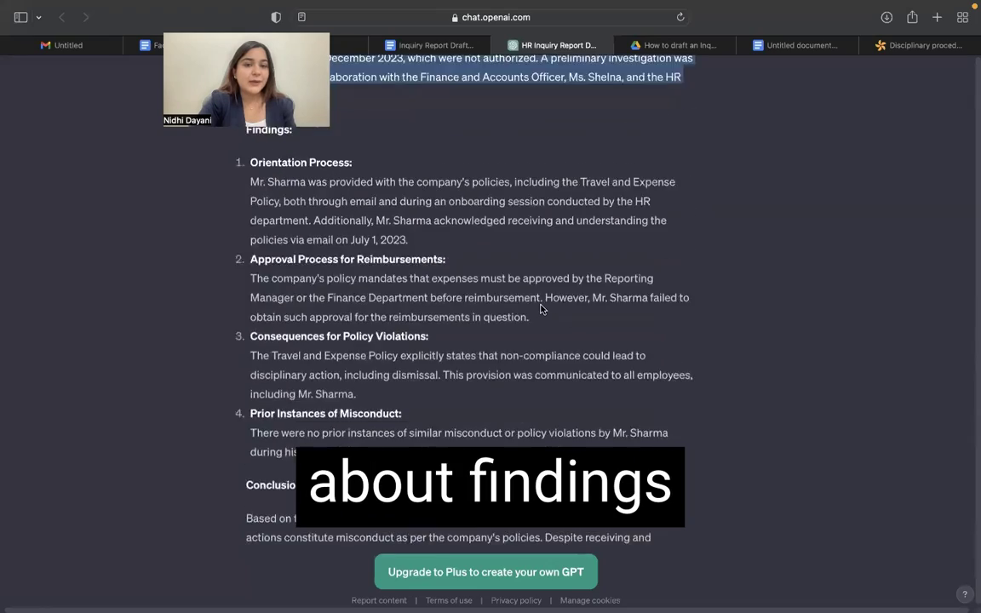
scroll(540, 309, up, 3)
scroll(247, 494, down, 10)
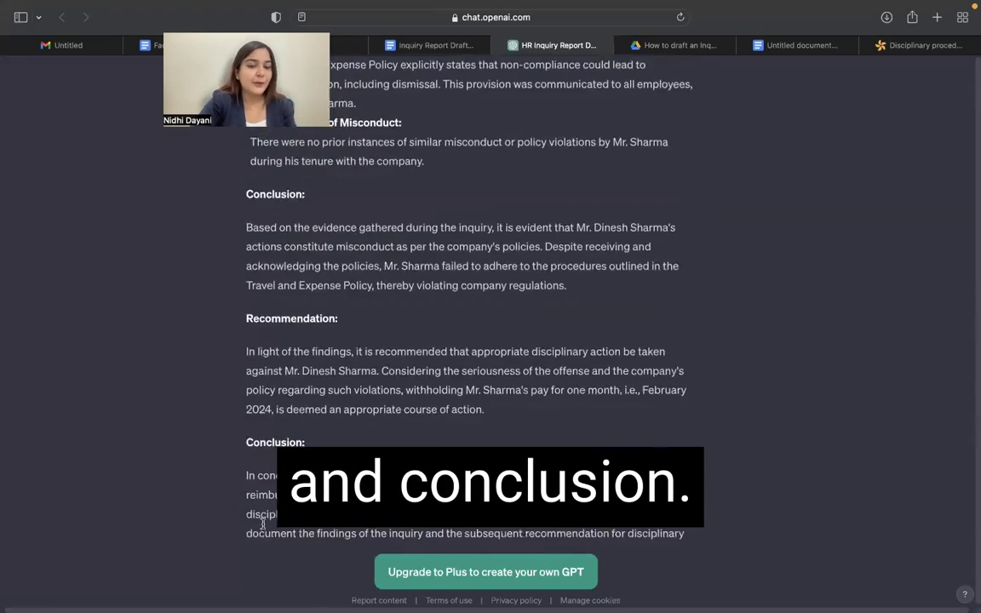
scroll(263, 526, up, 5)
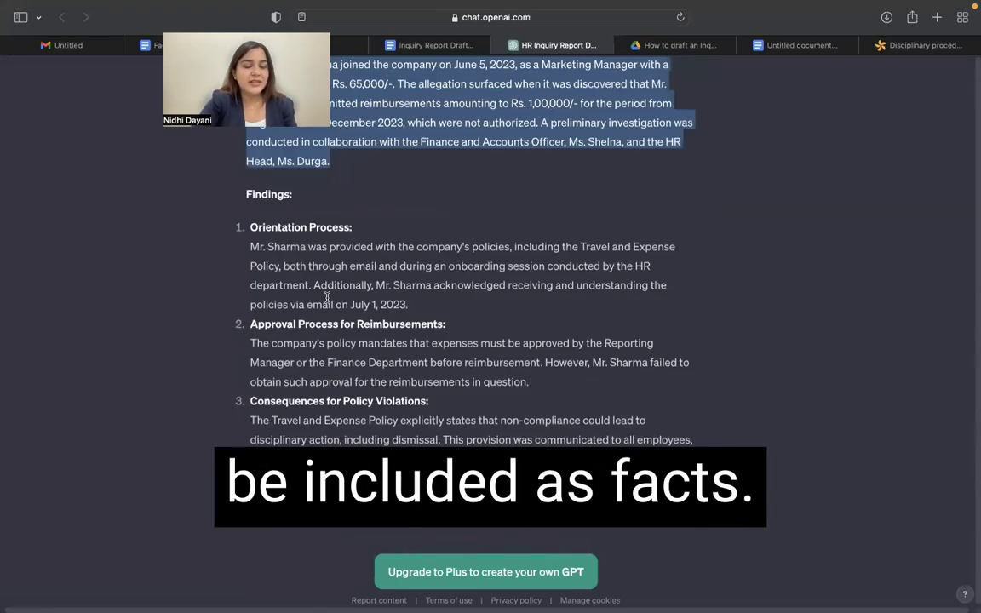
scroll(326, 297, down, 12)
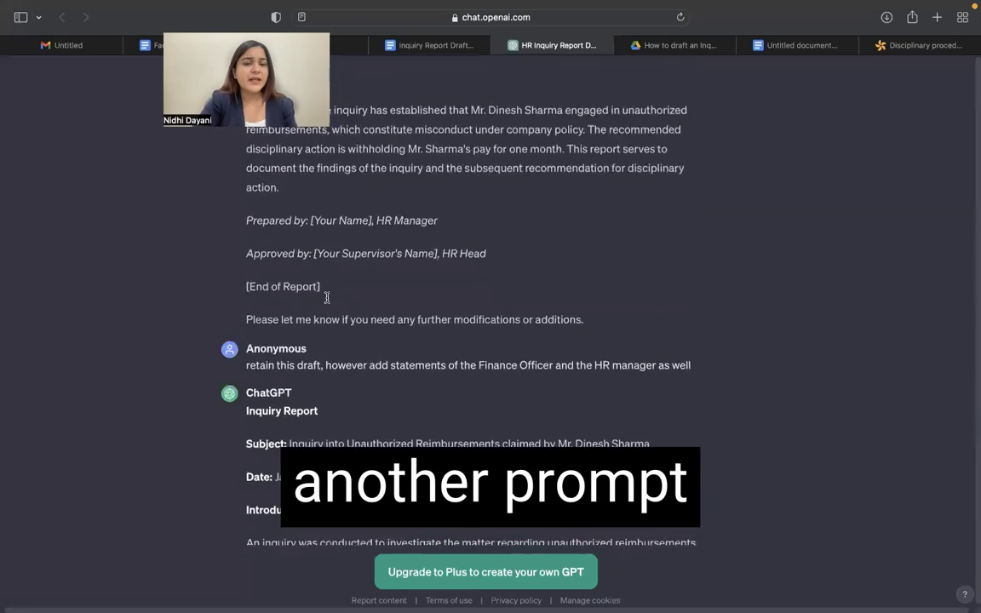
scroll(326, 298, down, 4)
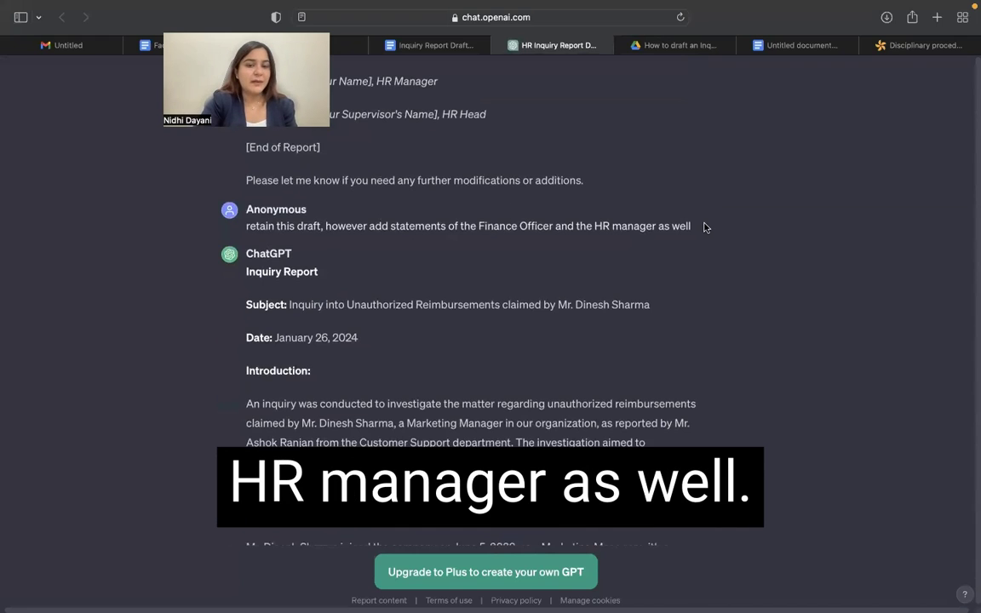
scroll(703, 225, down, 3)
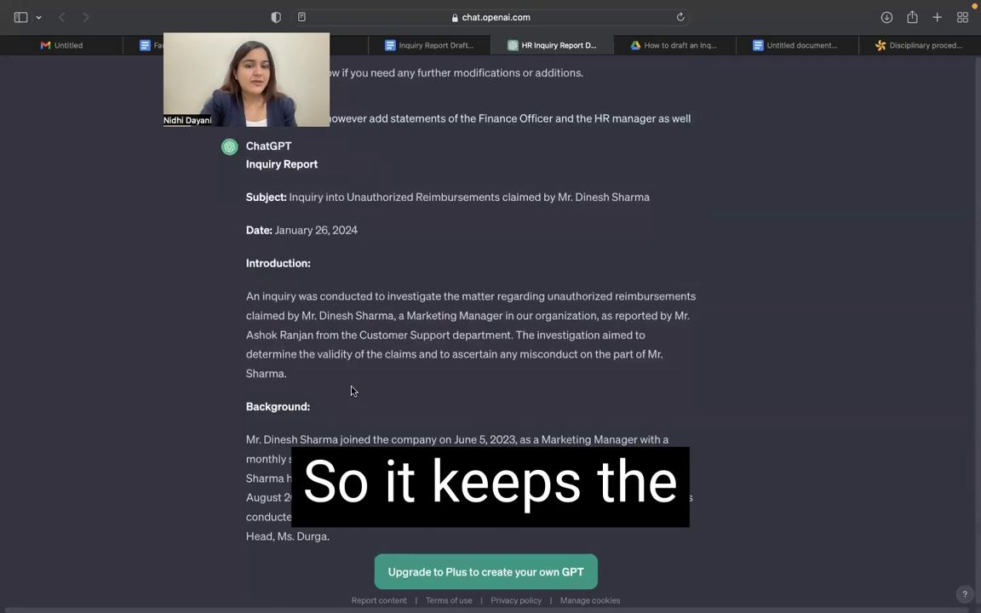
scroll(354, 391, down, 15)
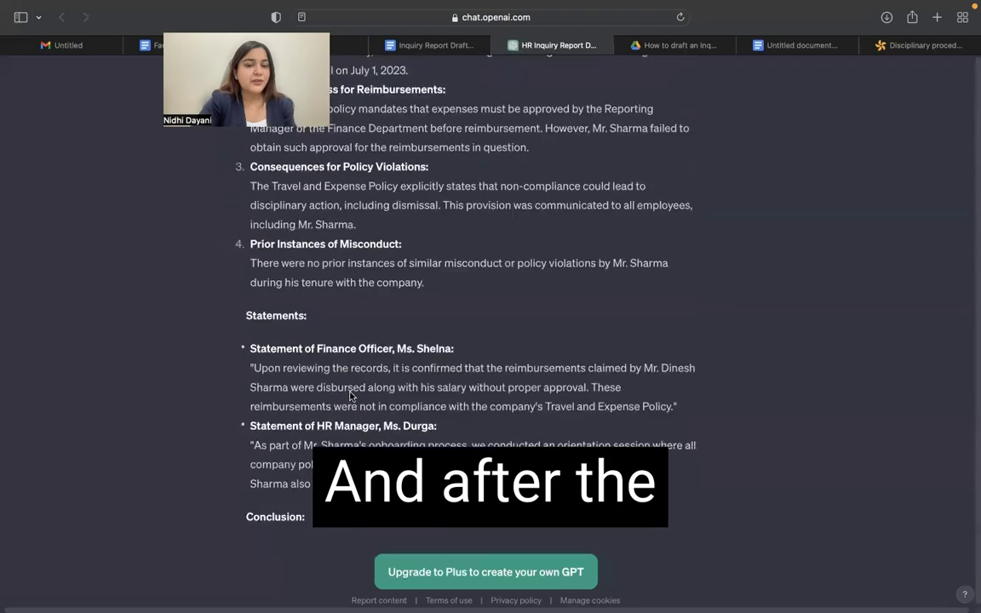
scroll(352, 396, down, 4)
drag(248, 195, 657, 348)
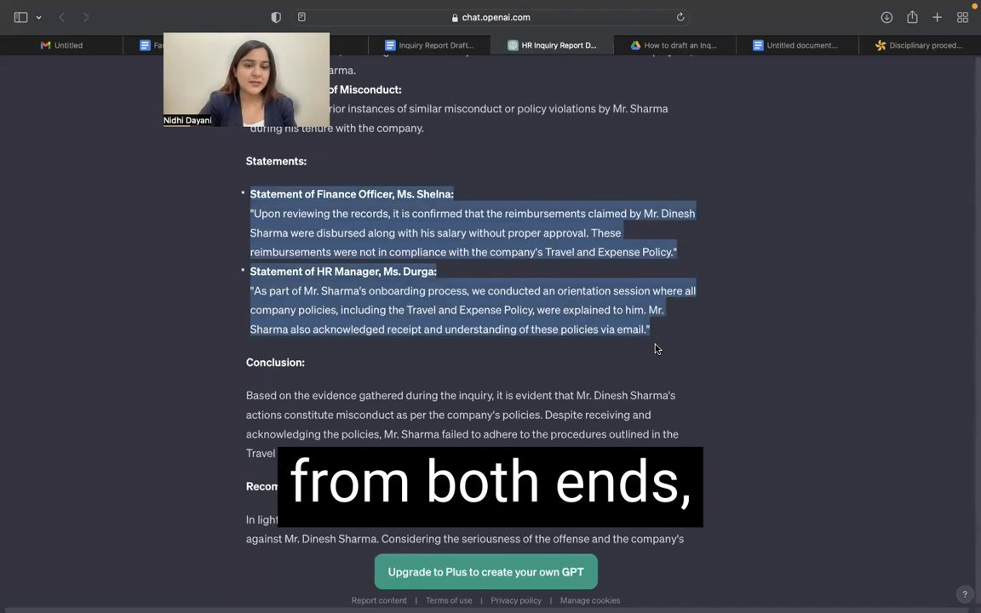
scroll(656, 349, down, 2)
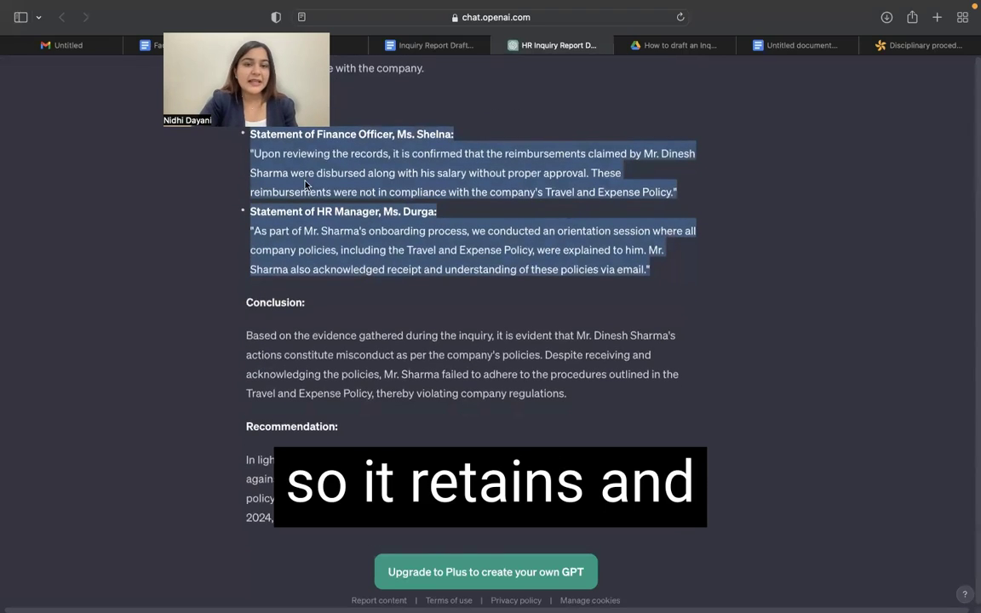
scroll(402, 358, down, 10)
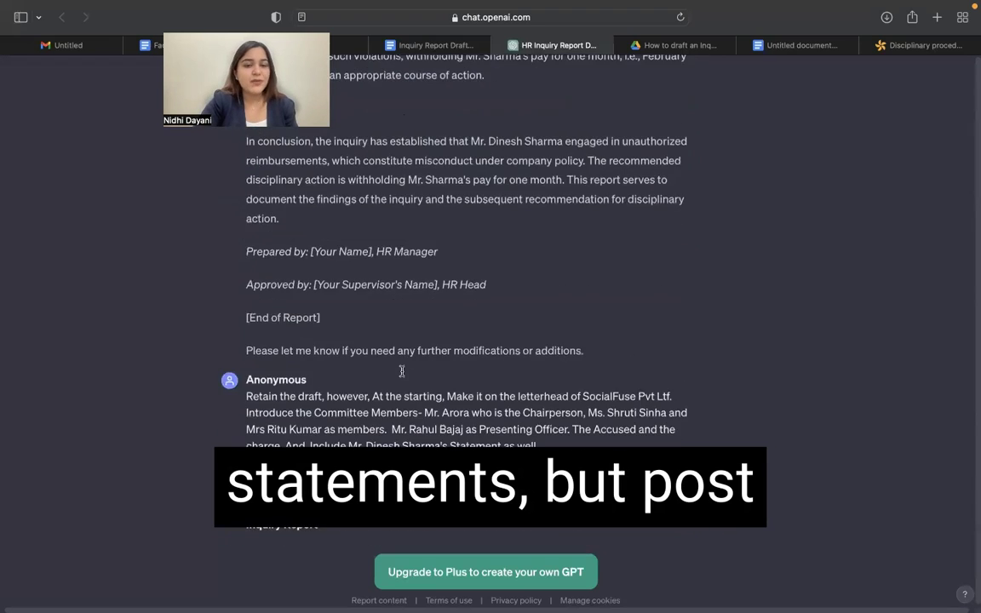
scroll(402, 375, down, 2)
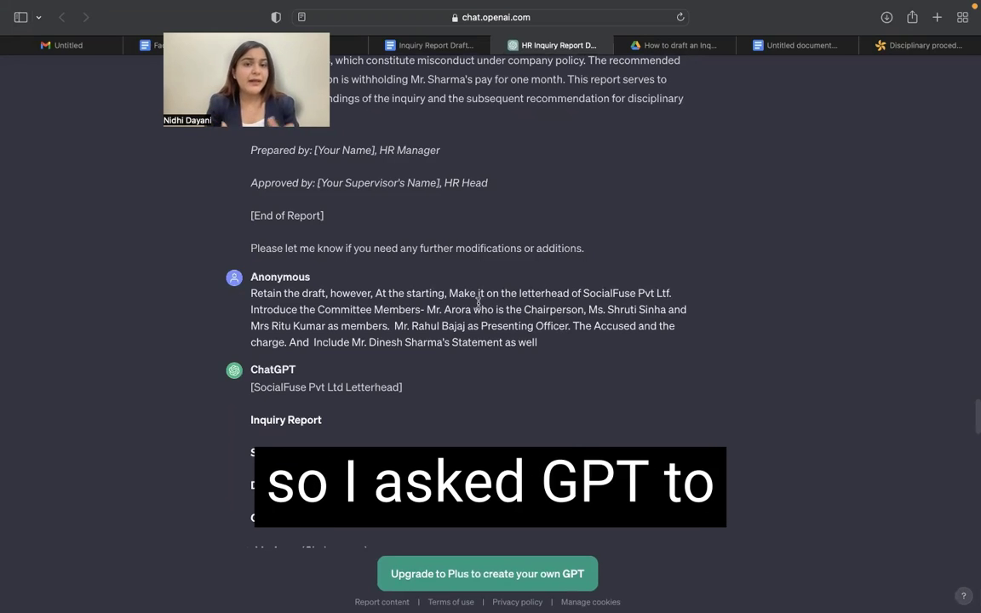
scroll(477, 303, down, 2)
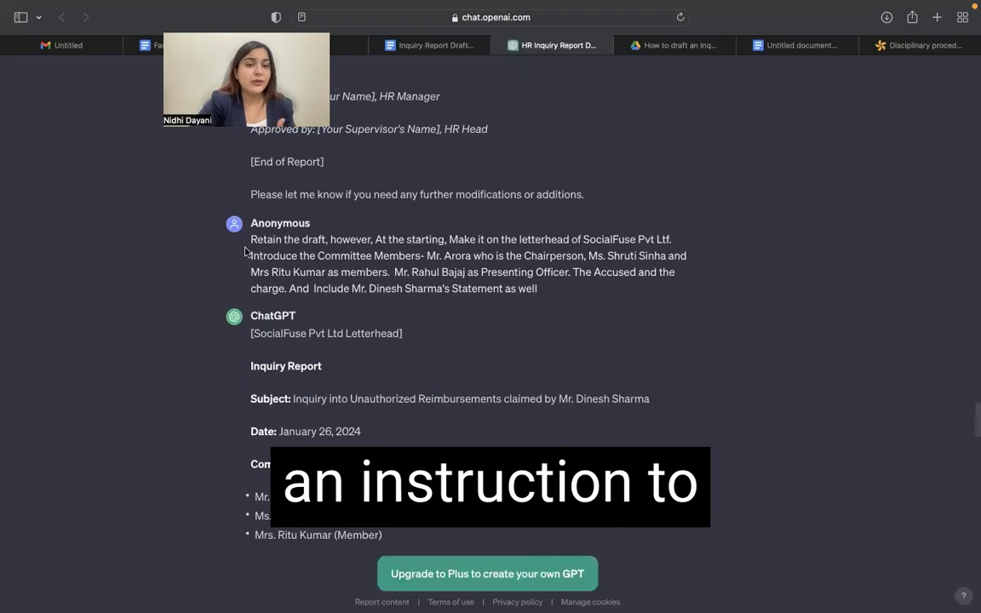
drag(250, 239, 323, 242)
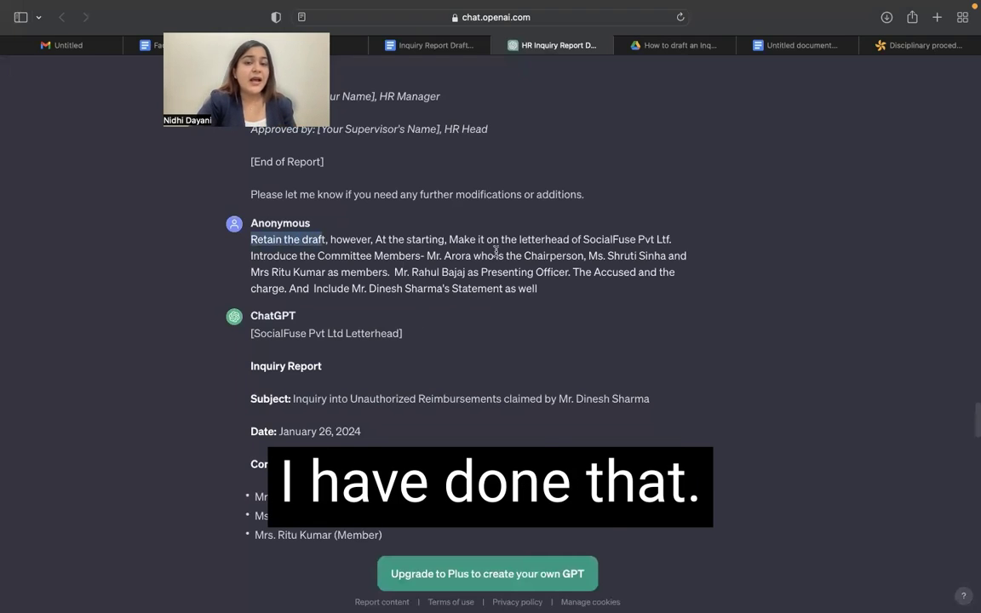
drag(398, 239, 644, 283)
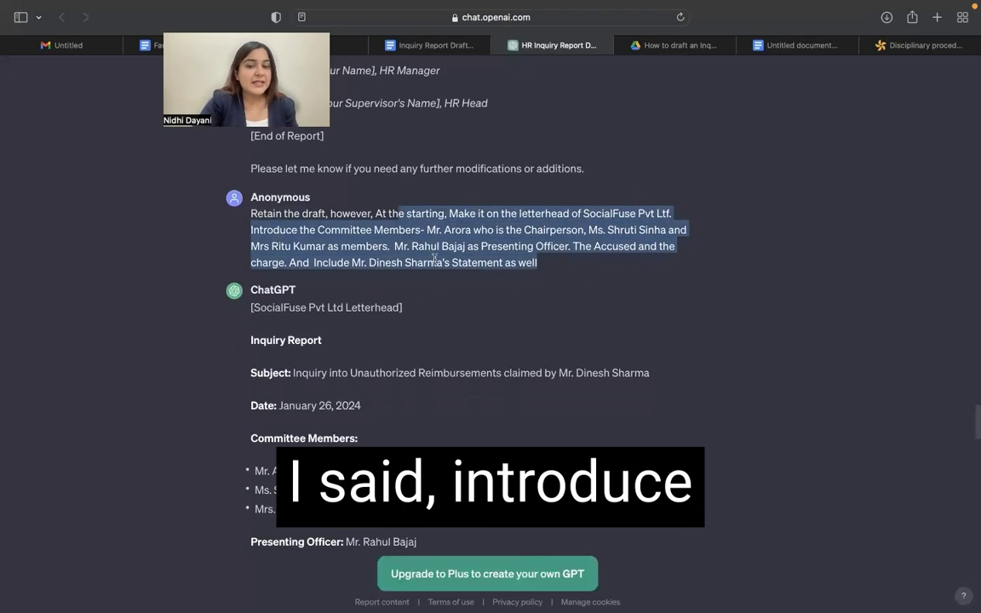
scroll(487, 229, down, 1)
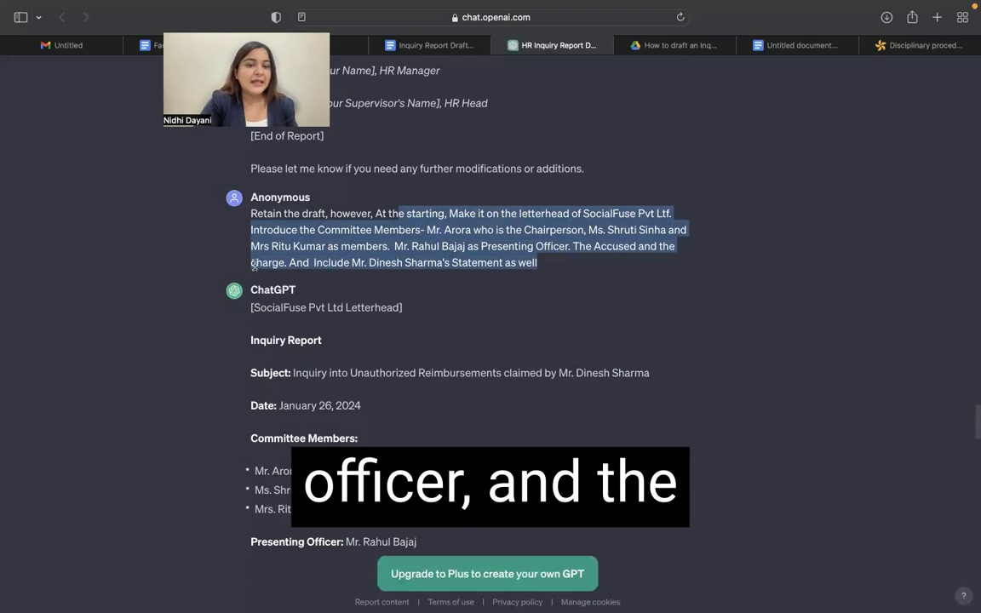
scroll(358, 294, down, 1)
scroll(357, 295, down, 1)
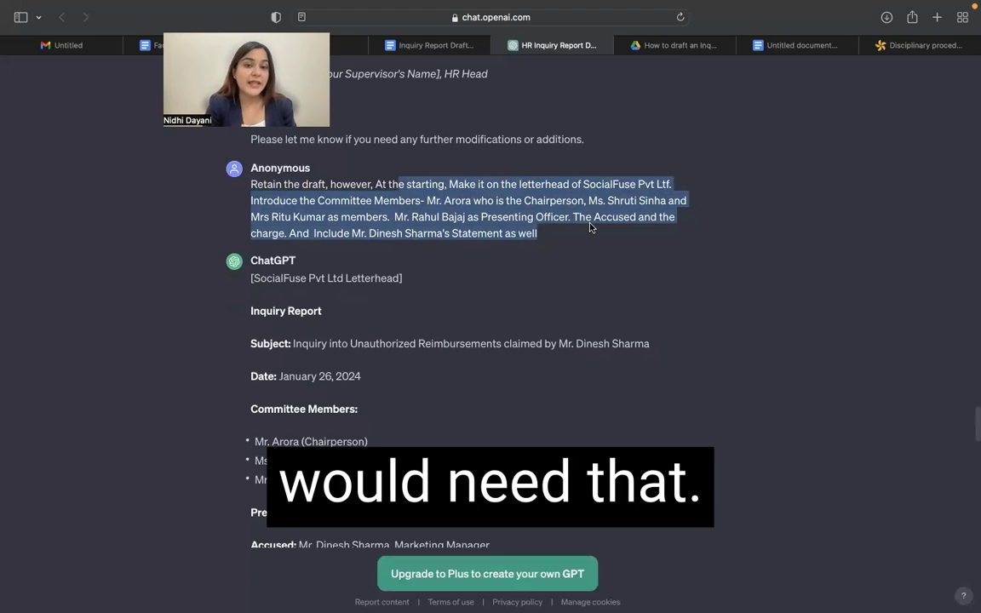
scroll(590, 226, down, 2)
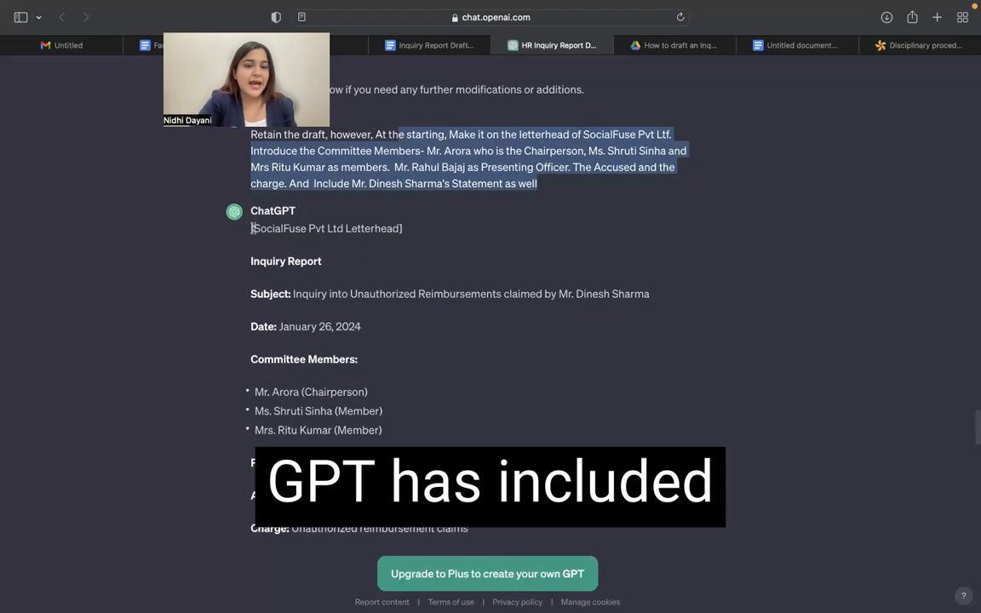
drag(253, 228, 429, 230)
scroll(425, 235, down, 2)
drag(249, 193, 332, 193)
drag(251, 224, 645, 228)
scroll(645, 228, down, 2)
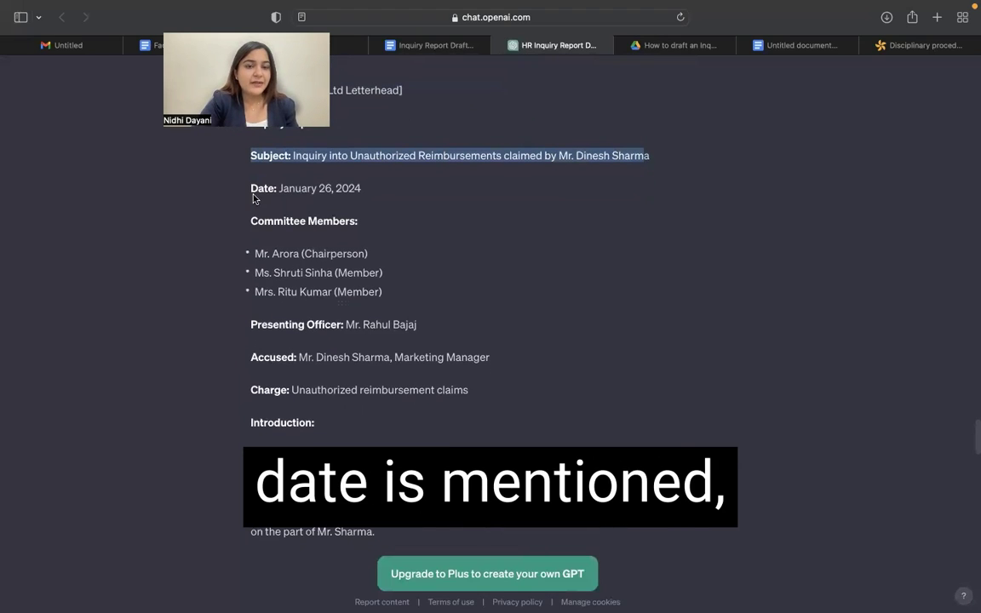
Read through the ChatGPT report draft down to the 'Prepared by' sign-off and select it.
scroll(247, 324, down, 2)
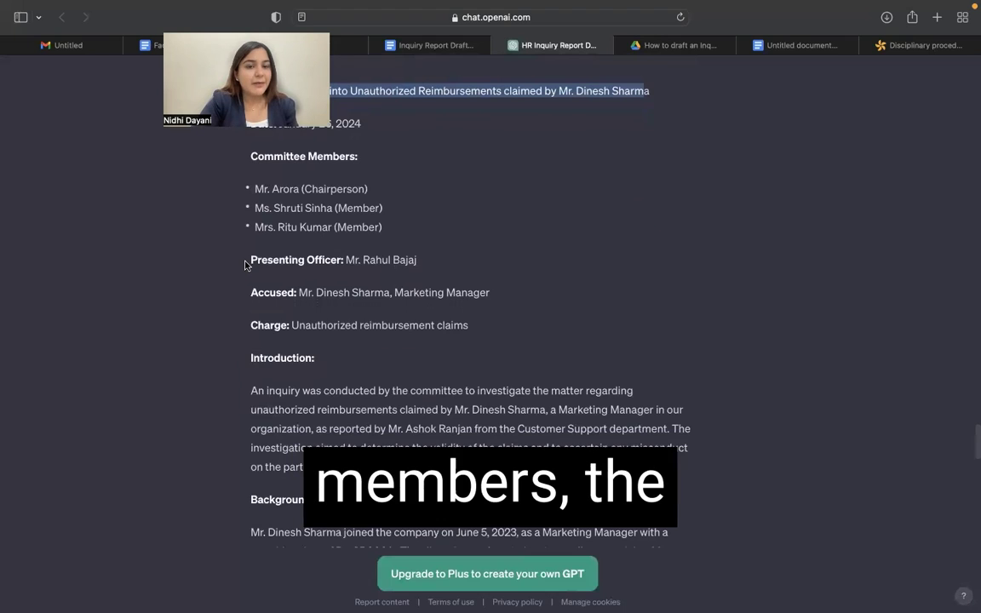
scroll(244, 265, down, 2)
scroll(247, 265, down, 1)
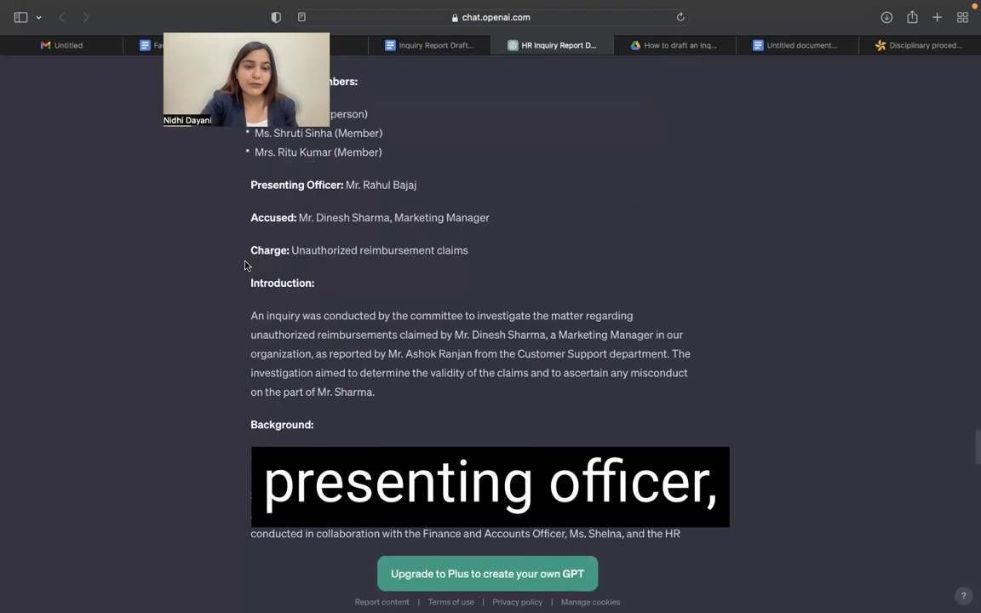
scroll(264, 266, down, 2)
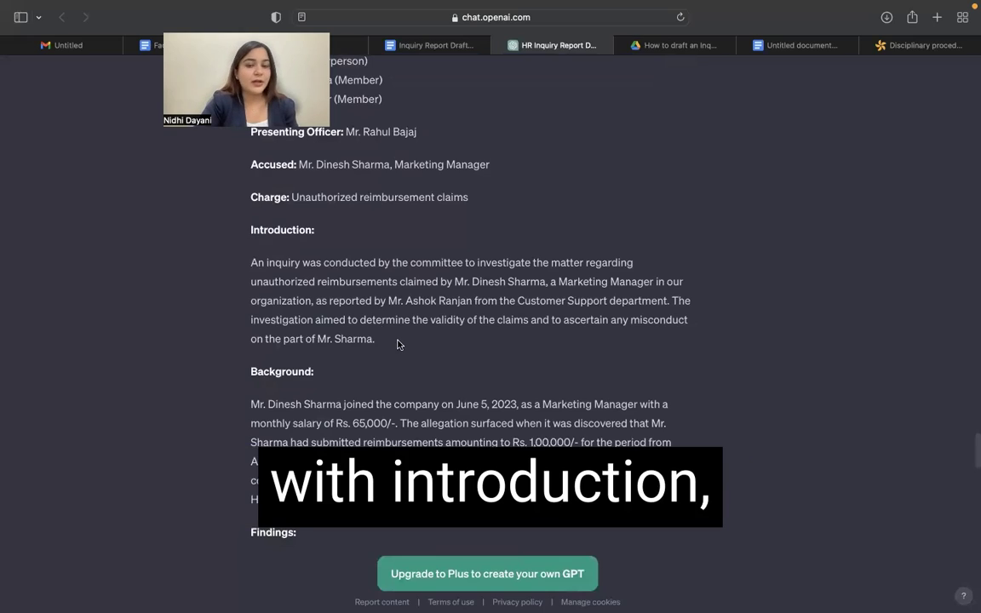
scroll(397, 344, down, 10)
scroll(398, 339, down, 13)
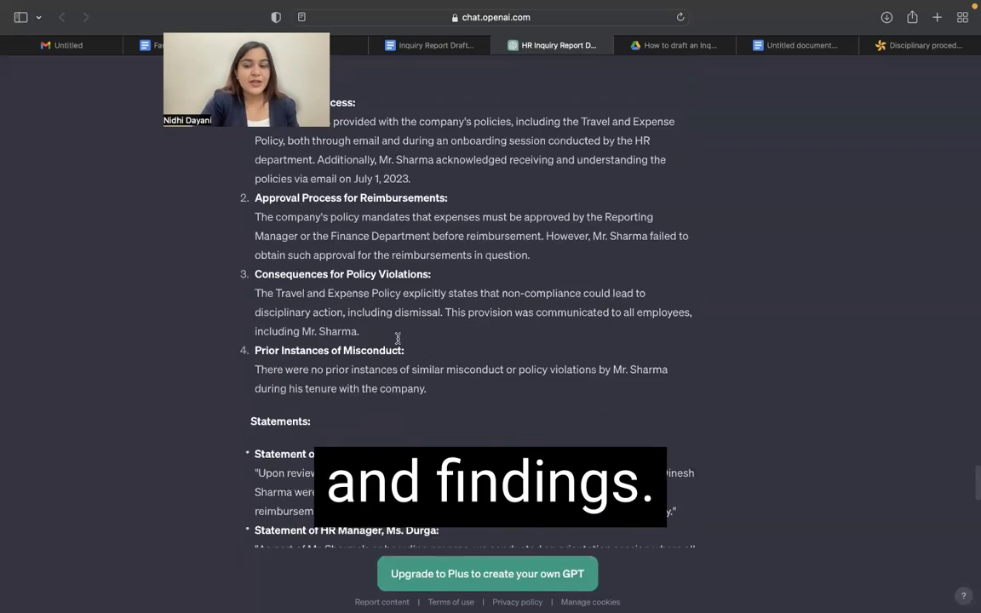
scroll(398, 339, down, 7)
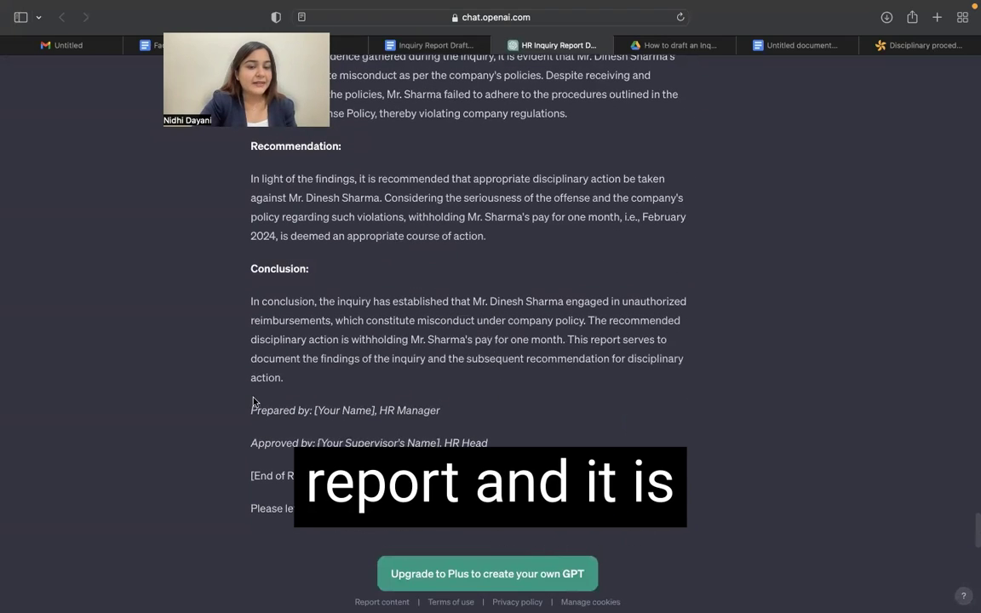
drag(249, 411, 506, 418)
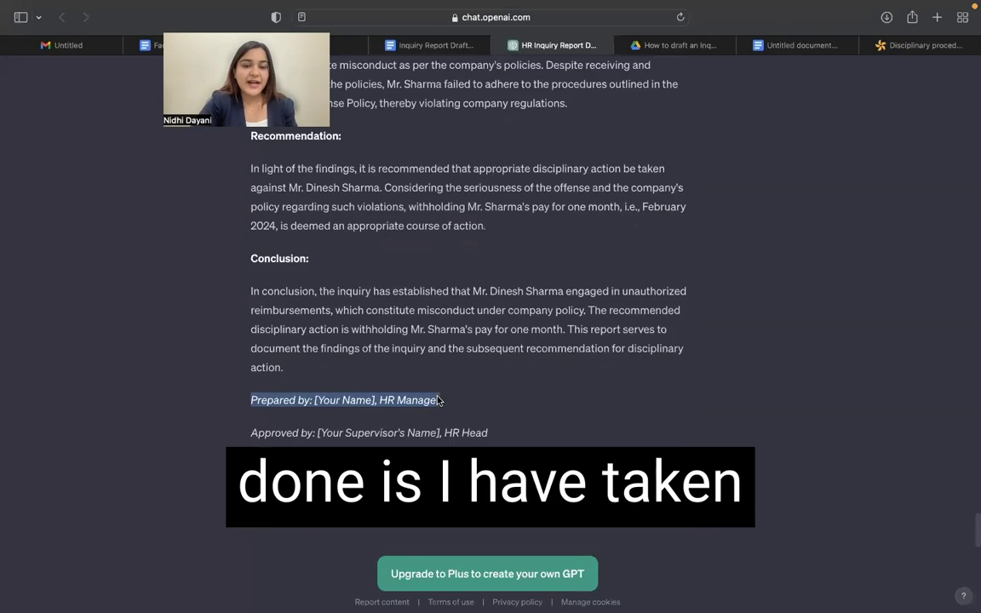
Switch to the Inquiry Report Draft document in Google Docs.
scroll(438, 400, up, 10)
scroll(437, 401, up, 4)
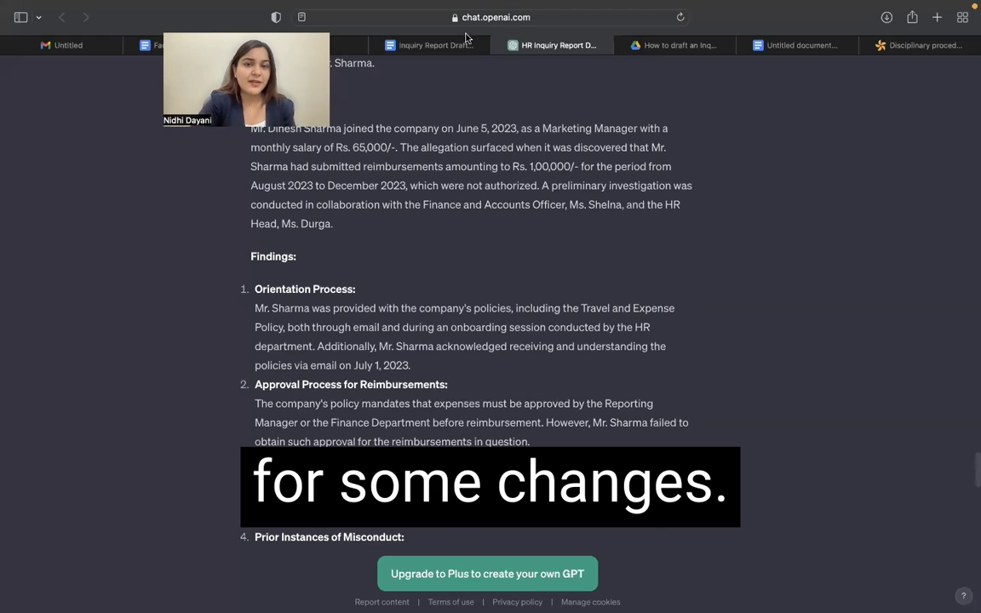
key(ctrl+shift+Tab)
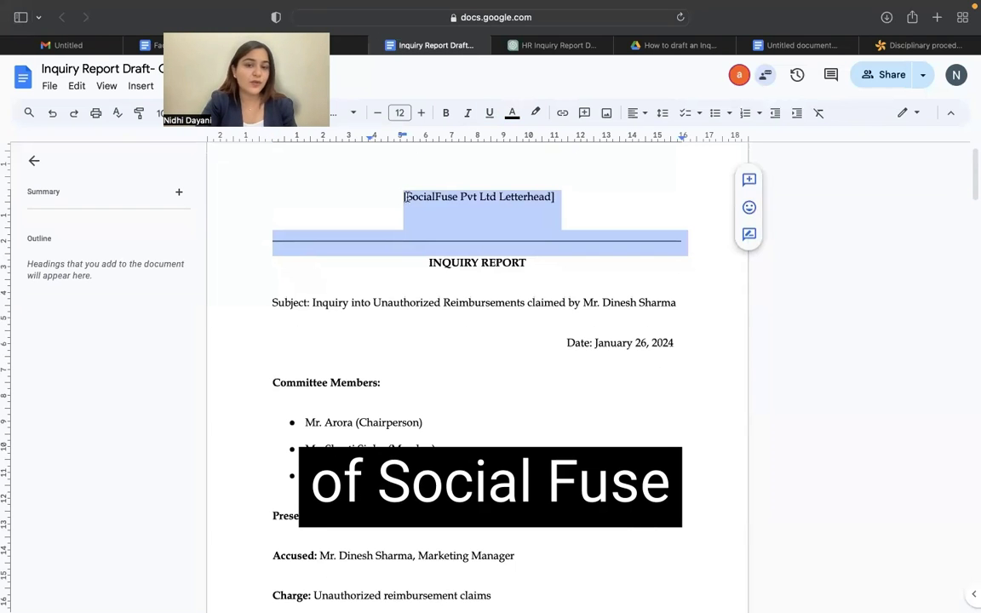
scroll(589, 212, down, 2)
drag(431, 207, 674, 280)
scroll(671, 285, down, 8)
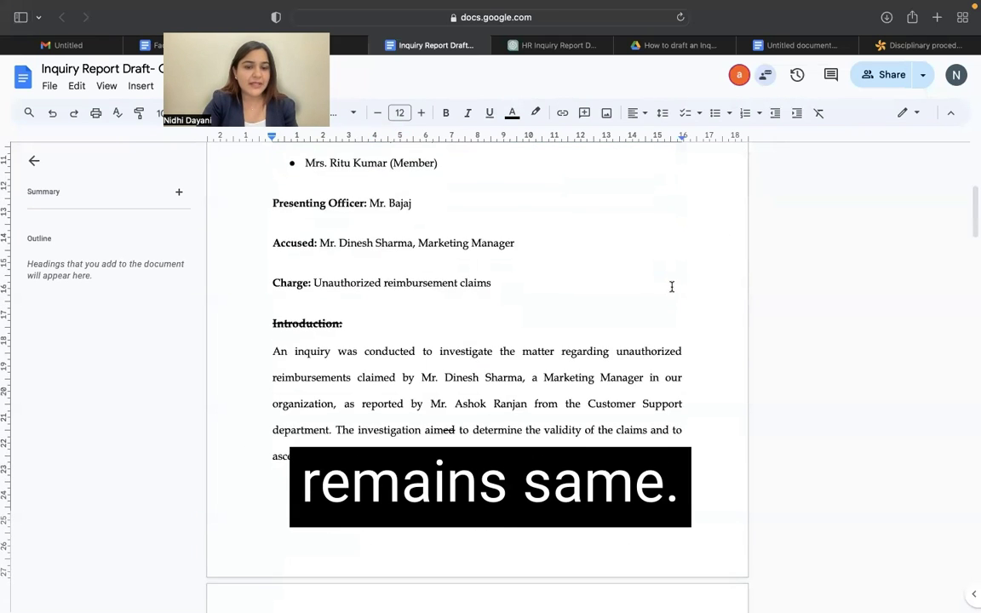
scroll(671, 287, down, 1)
scroll(671, 287, up, 2)
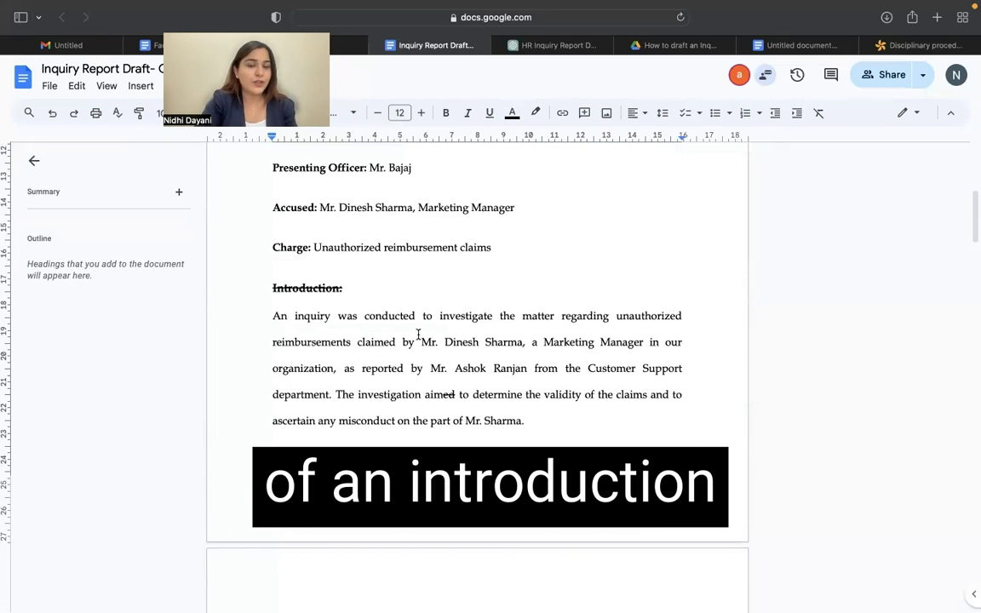
scroll(417, 332, down, 1)
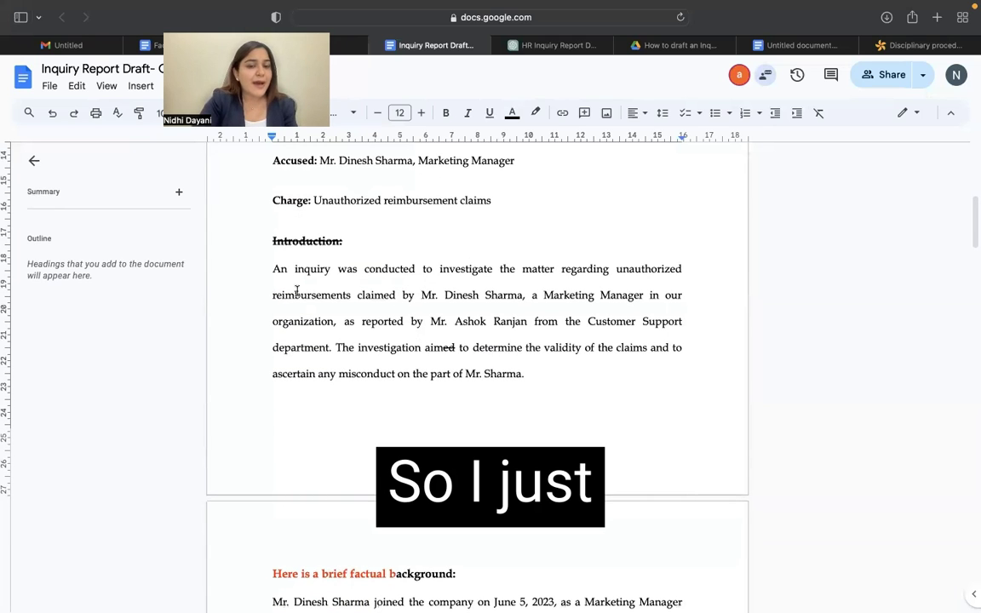
scroll(405, 244, down, 5)
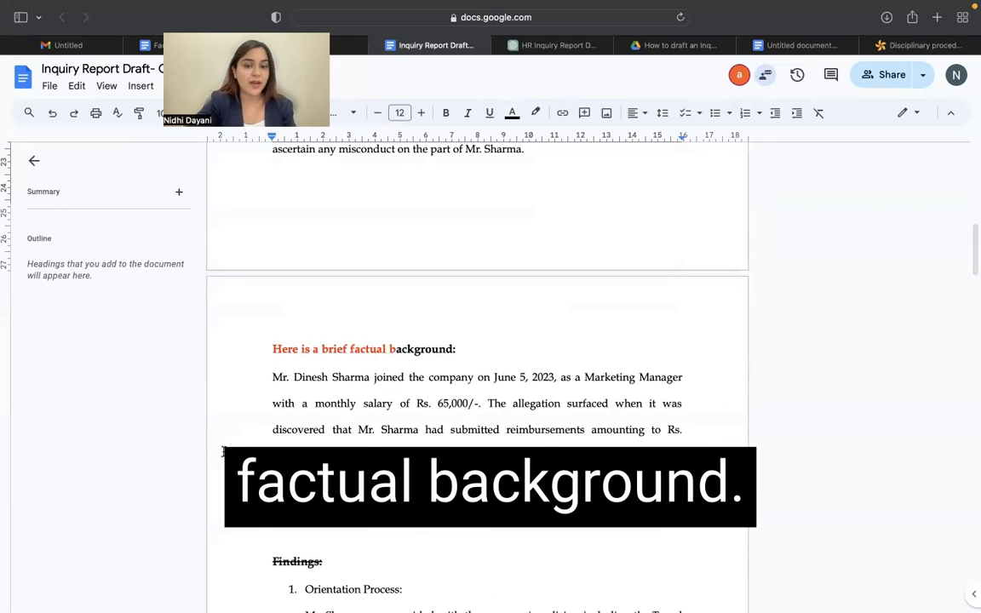
scroll(223, 452, down, 5)
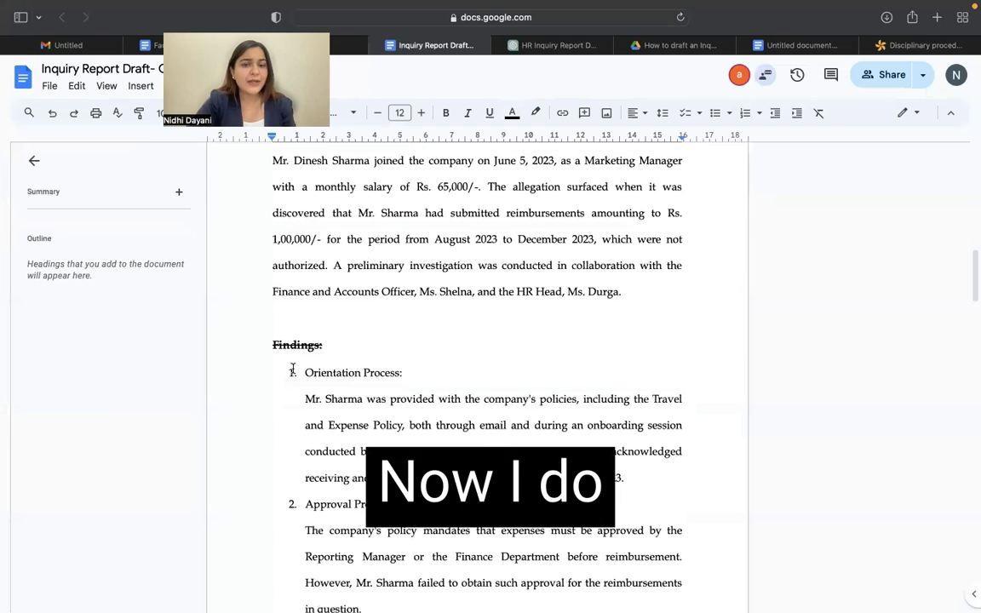
scroll(330, 394, down, 2)
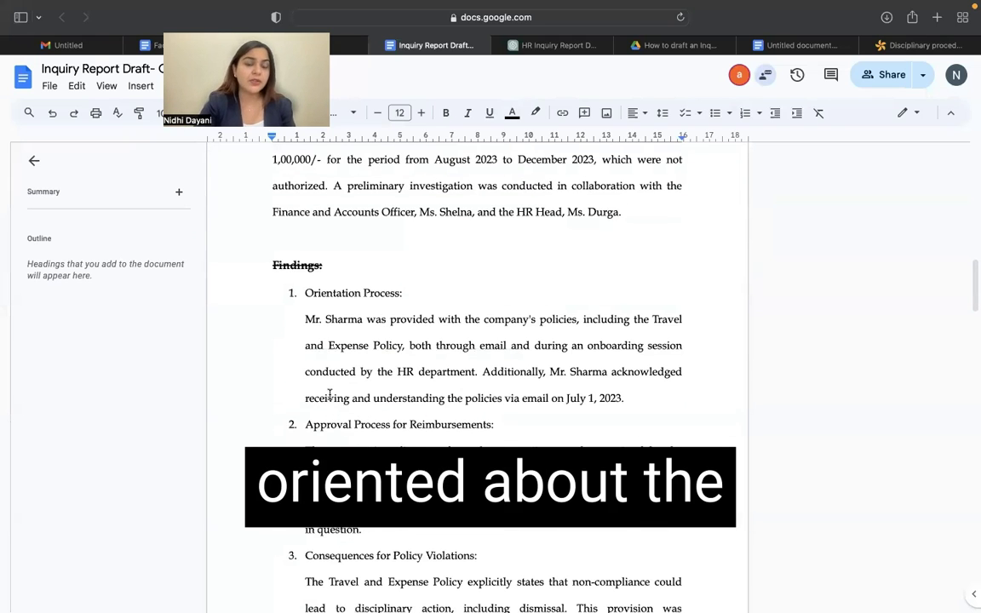
scroll(329, 383, down, 2)
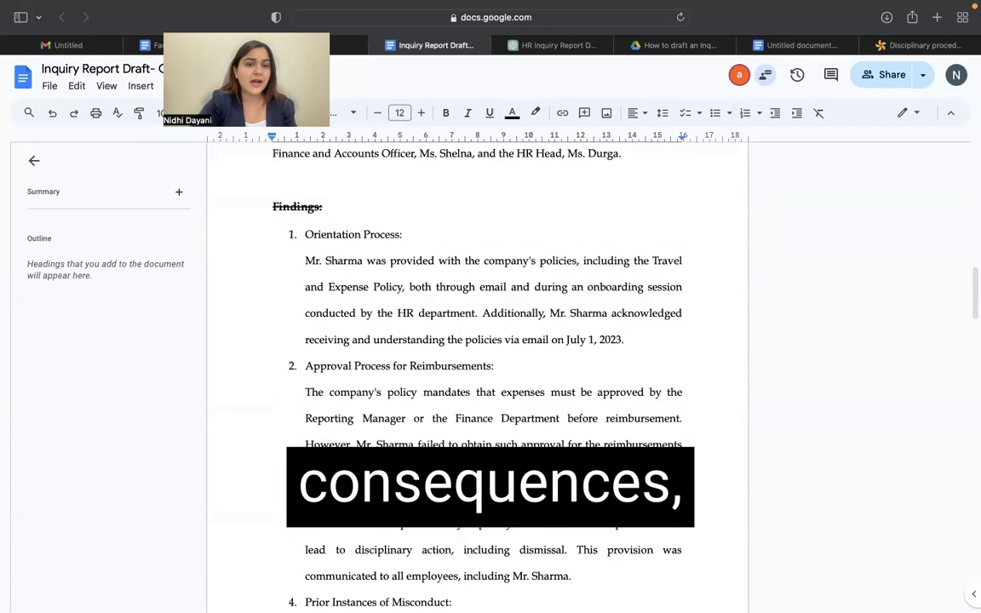
scroll(361, 262, up, 1)
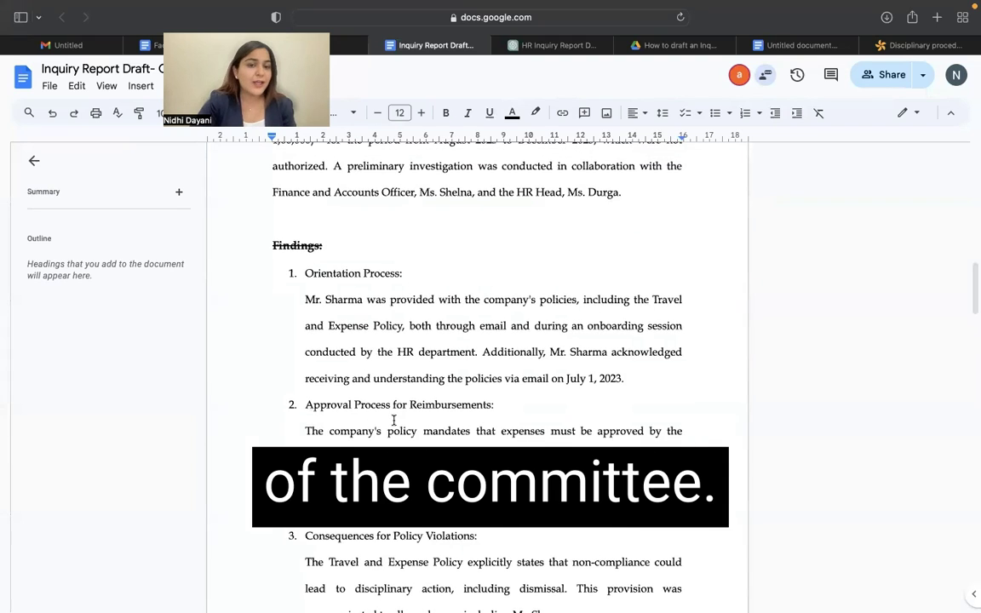
scroll(361, 262, up, 4)
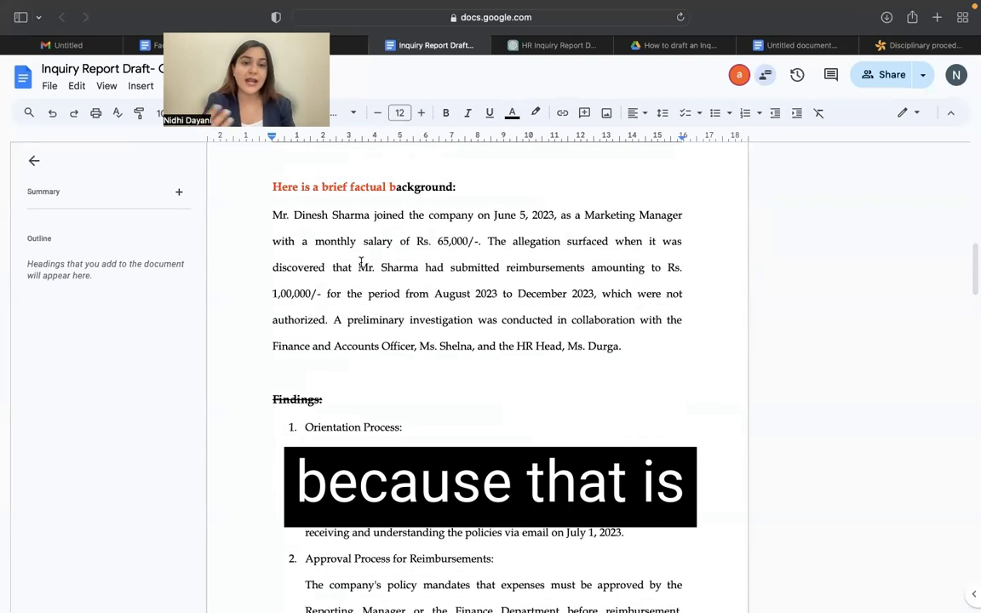
scroll(361, 262, down, 1)
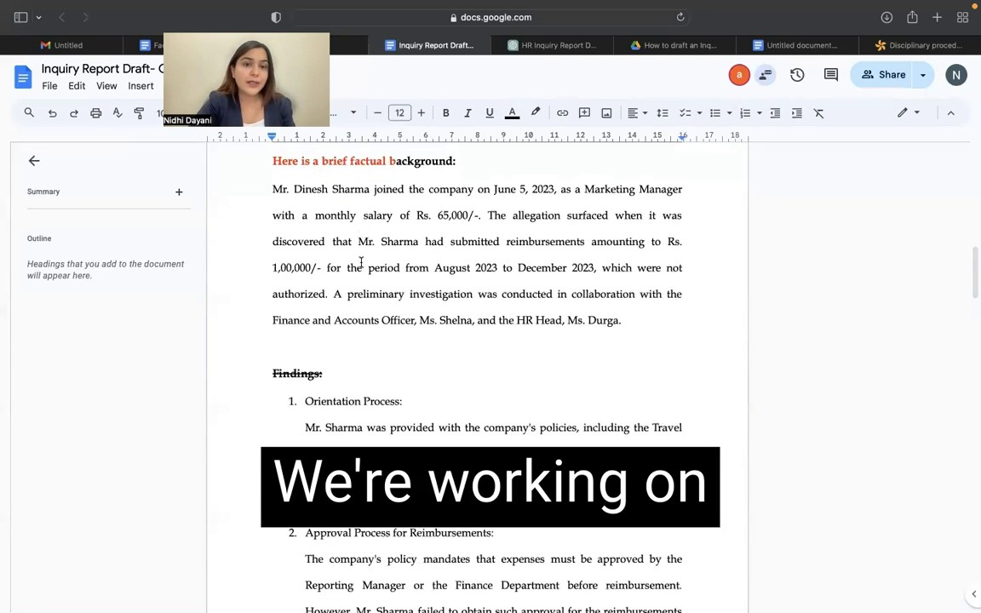
scroll(361, 262, down, 3)
scroll(361, 262, down, 10)
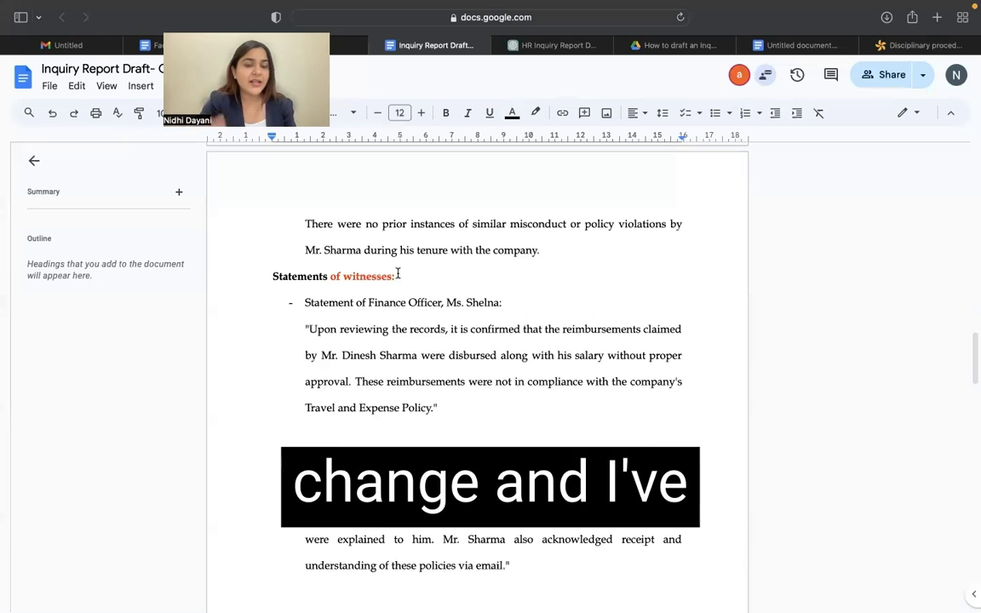
scroll(398, 273, down, 9)
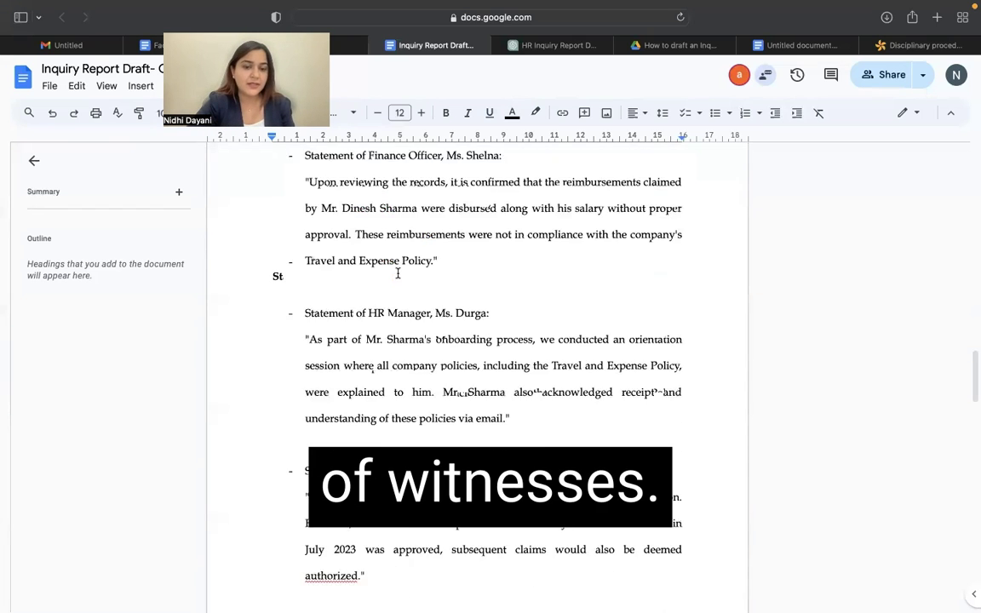
scroll(398, 273, down, 1)
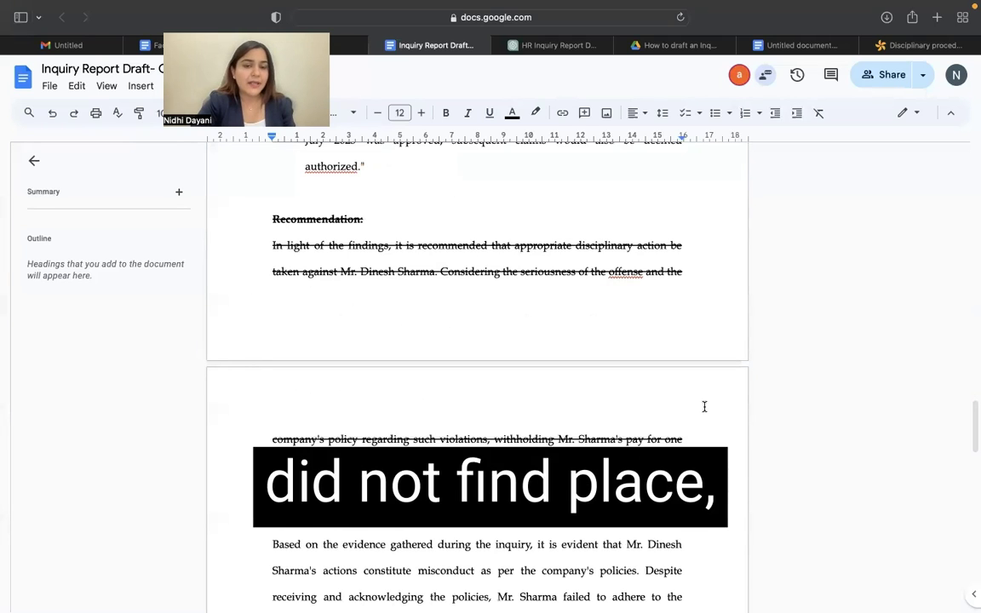
scroll(219, 229, down, 3)
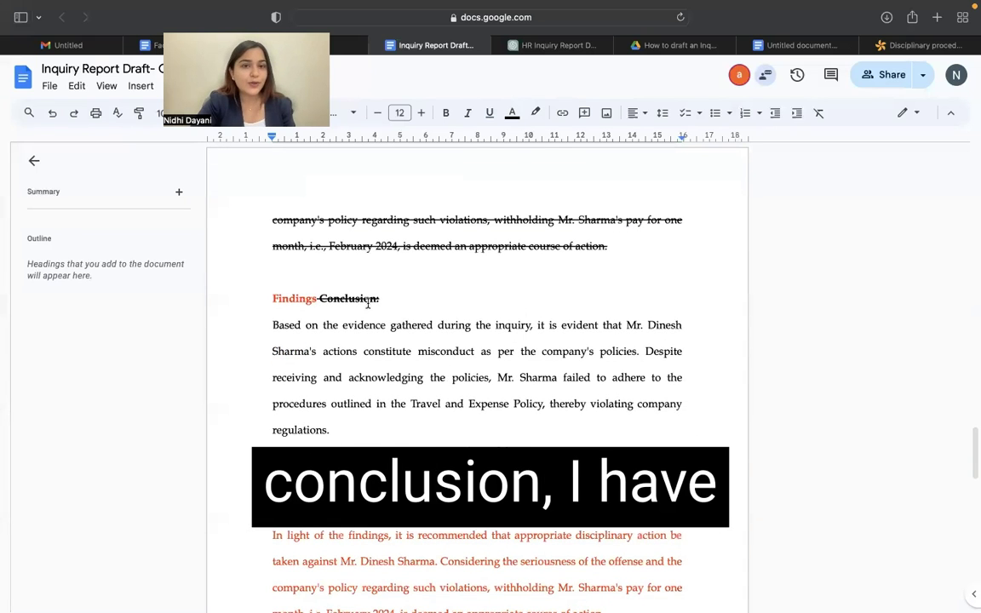
scroll(315, 379, down, 3)
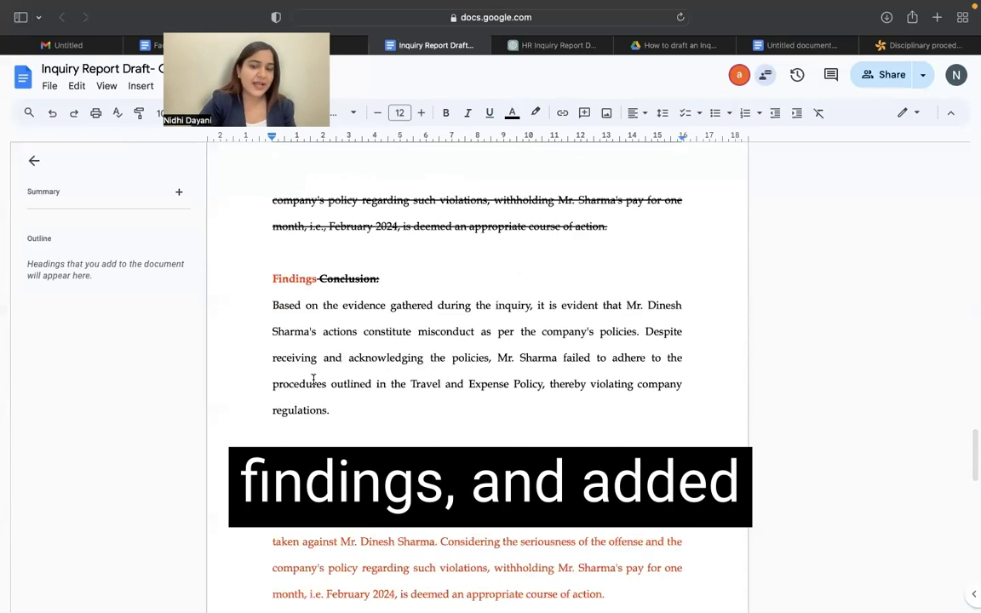
scroll(313, 379, down, 1)
scroll(468, 274, up, 3)
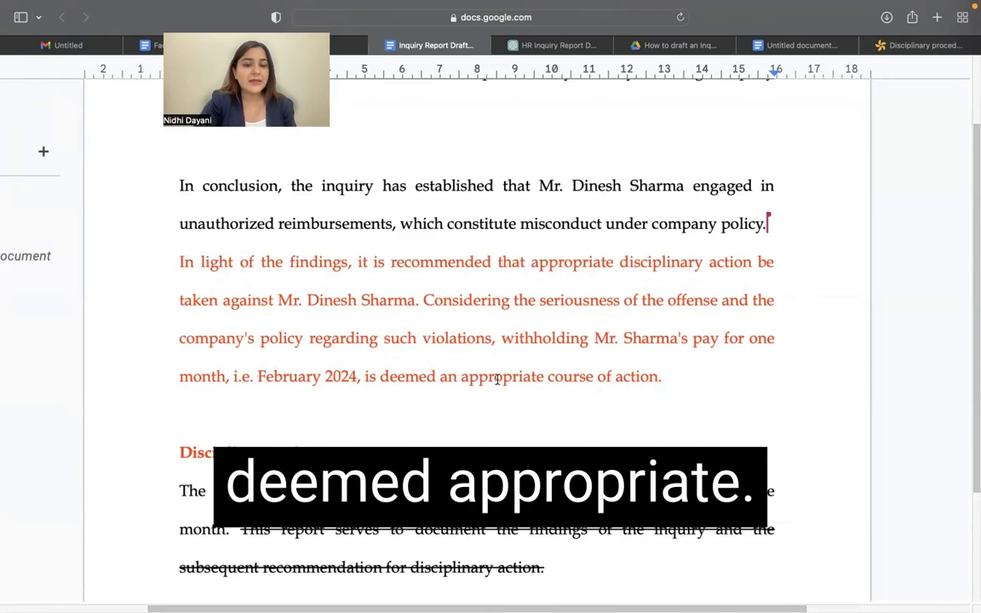
scroll(497, 379, down, 5)
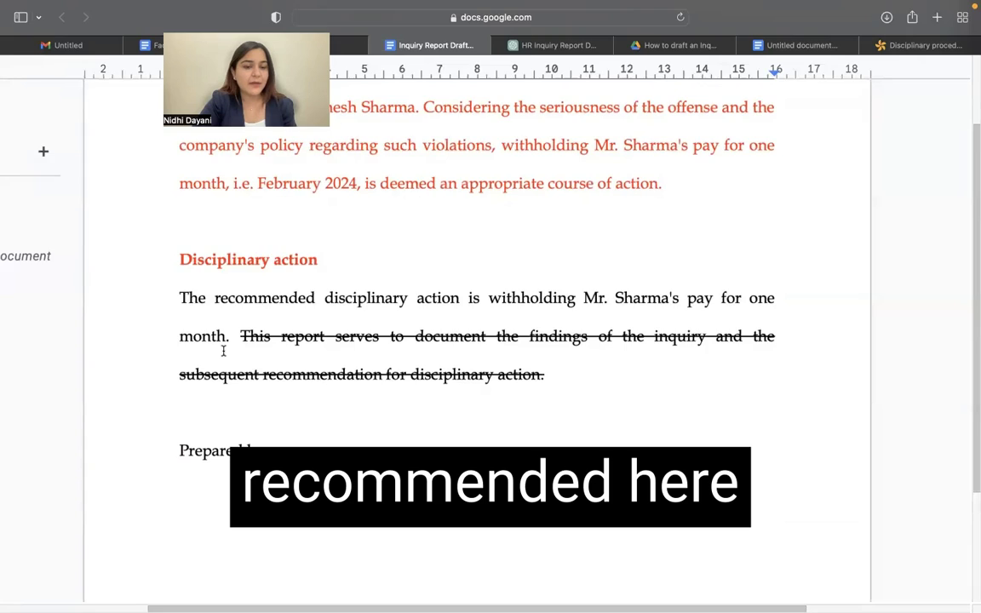
scroll(221, 350, down, 6)
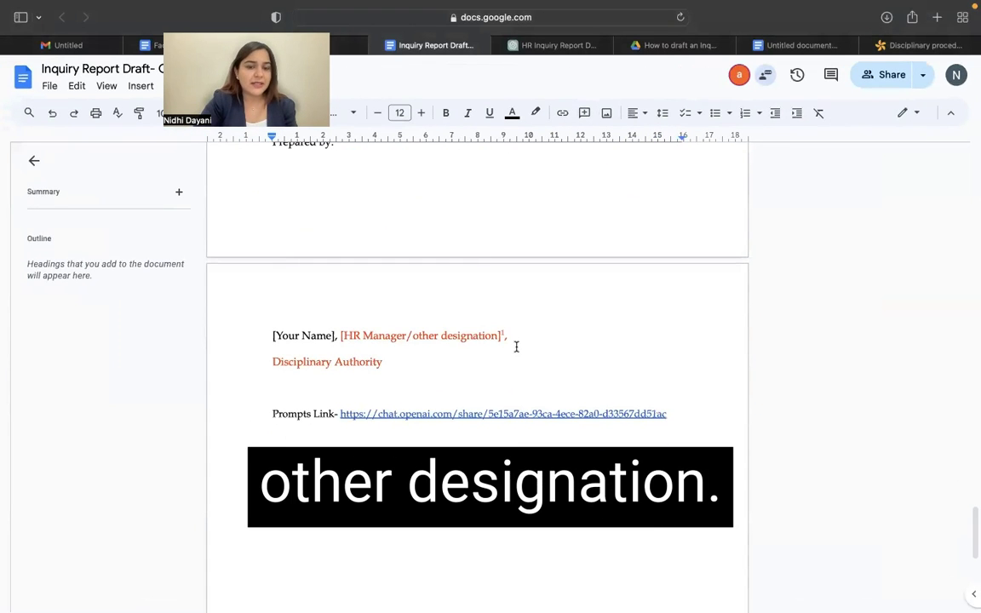
scroll(517, 348, down, 8)
scroll(516, 346, up, 5)
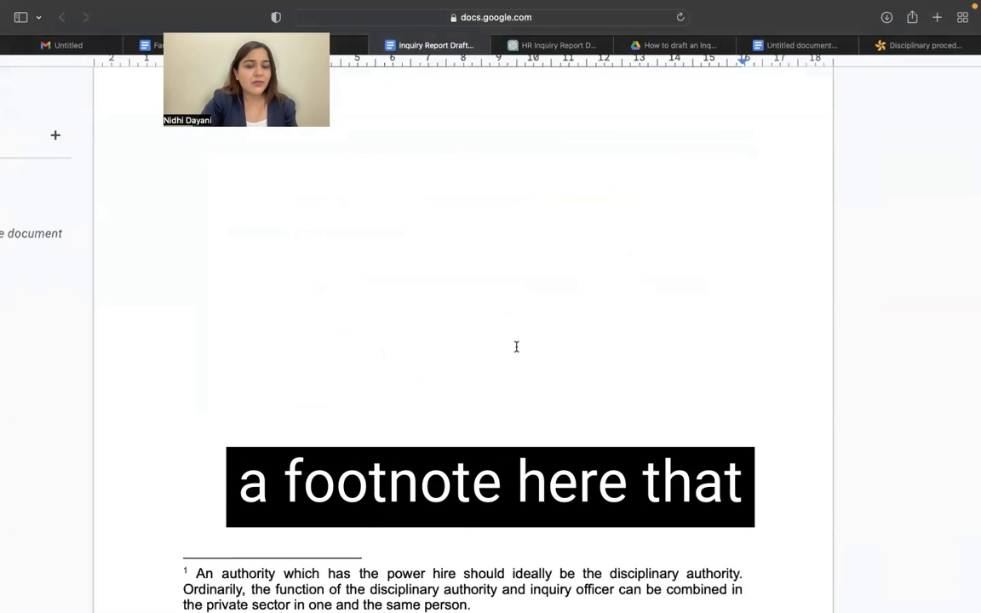
scroll(516, 346, down, 3)
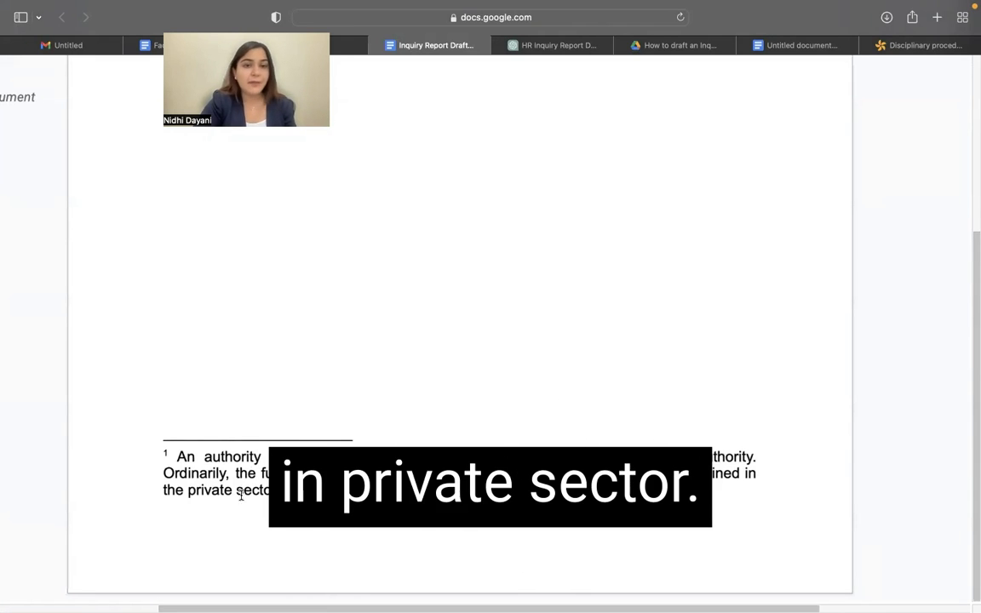
key(super+minus)
key(super+minus)
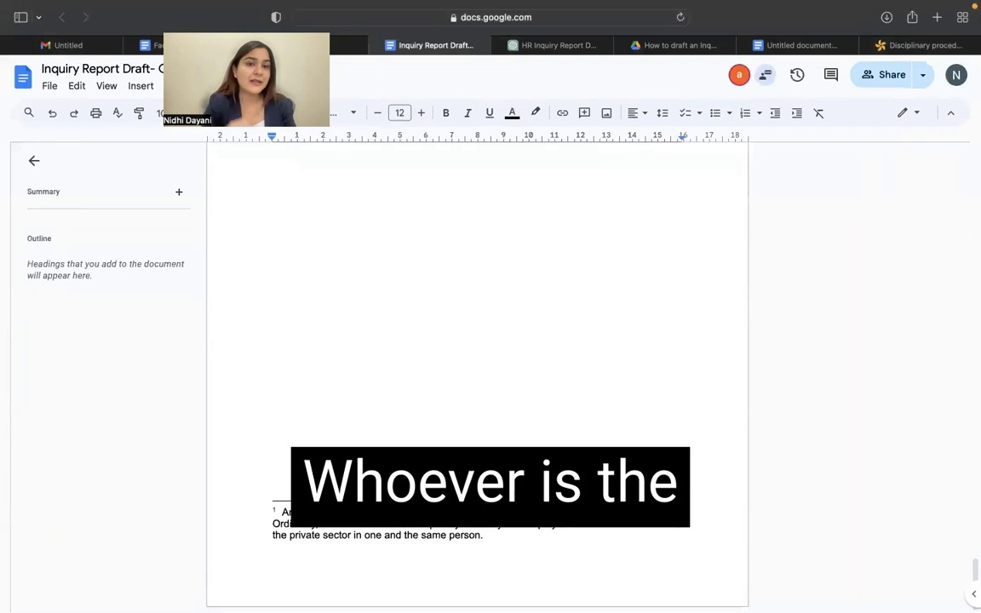
scroll(395, 264, down, 5)
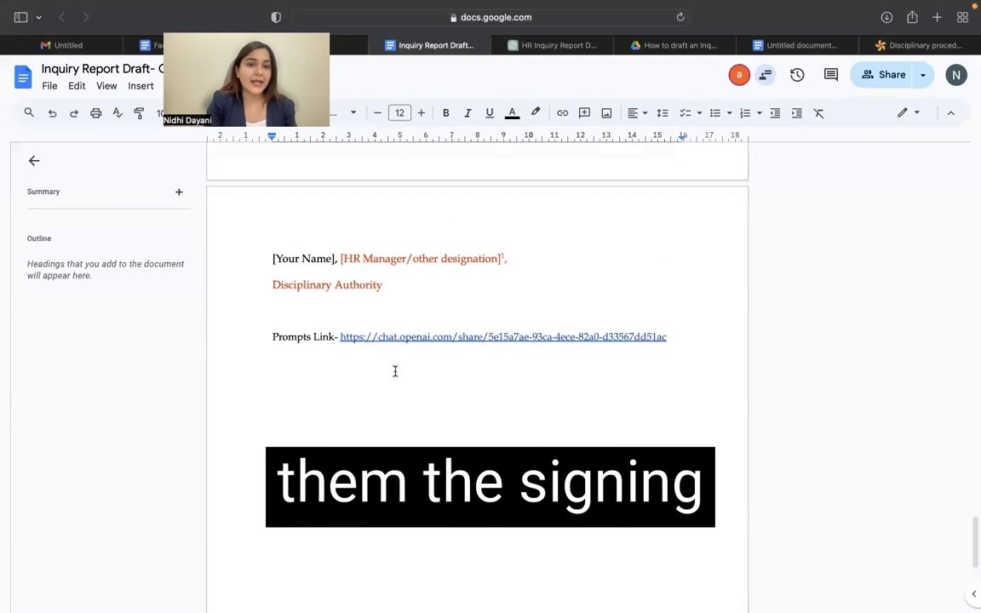
scroll(442, 331, up, 15)
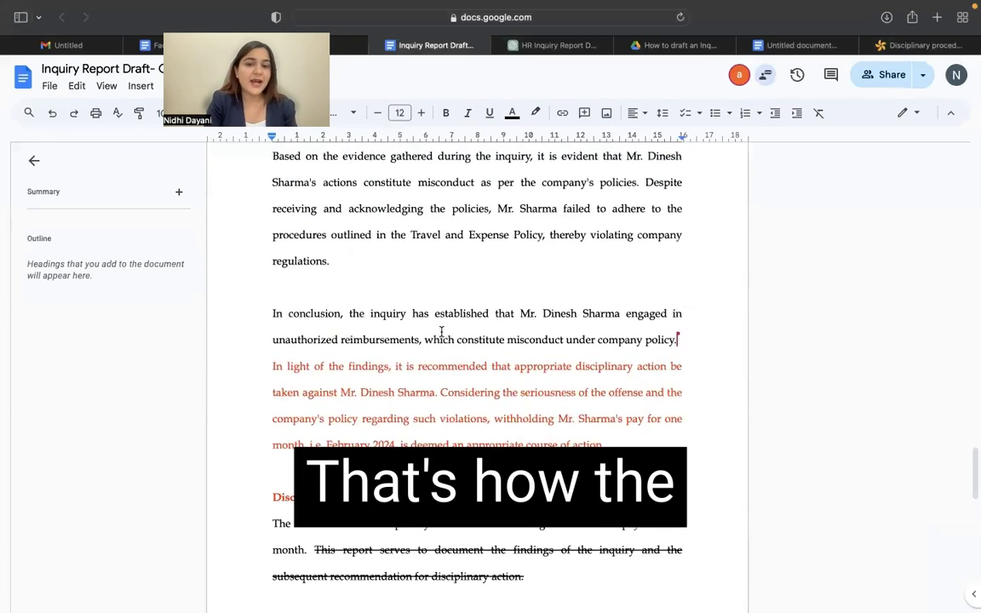